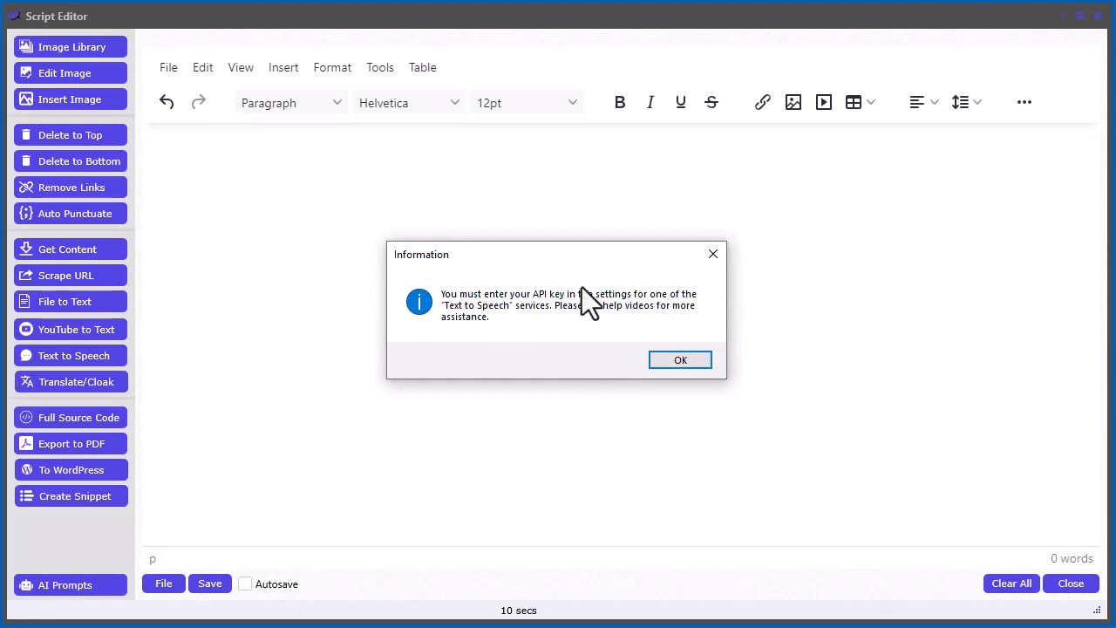
- Dismiss the API key notice, leave the Script Editor, and open the speech-to-text API key settings from the main window
{"action": "left_click", "coordinate": [688, 360]}
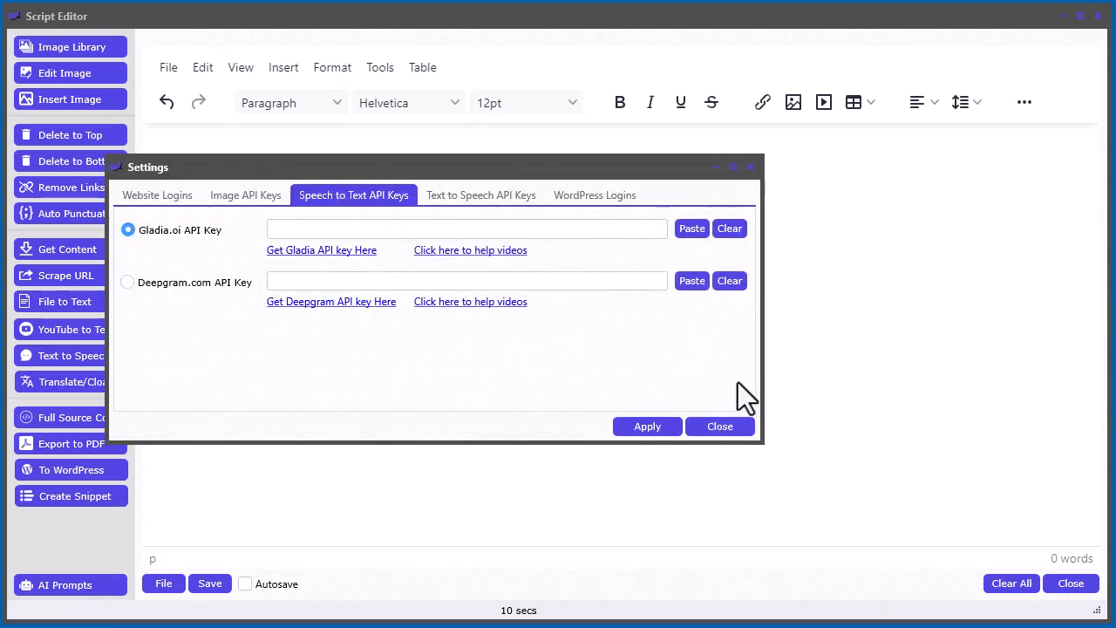
{"action": "left_click", "coordinate": [730, 427]}
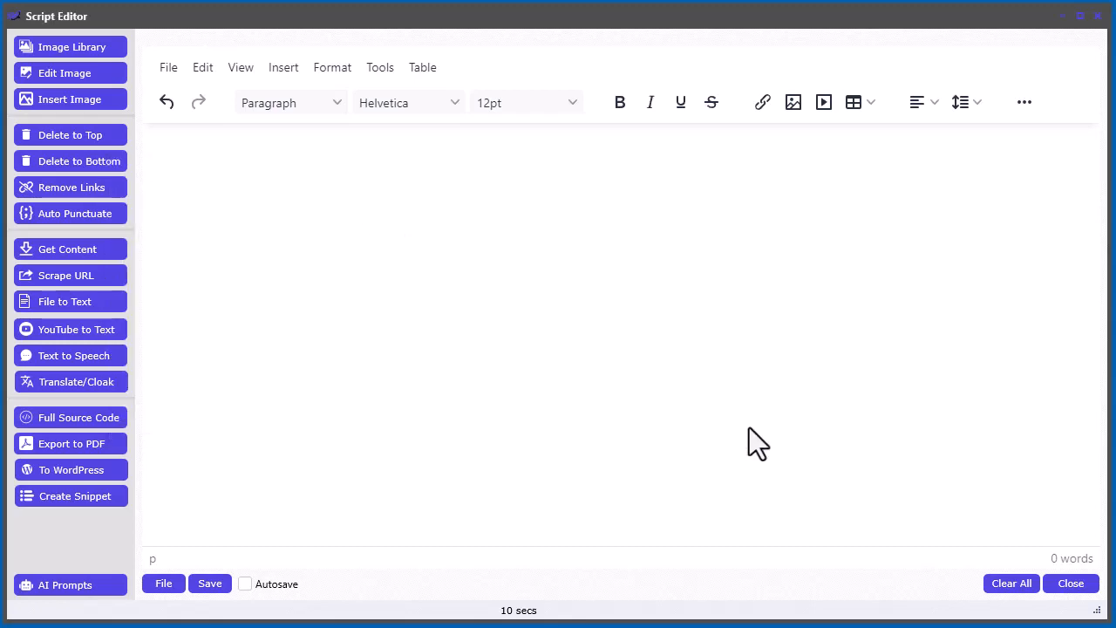
{"action": "left_click", "coordinate": [1069, 583]}
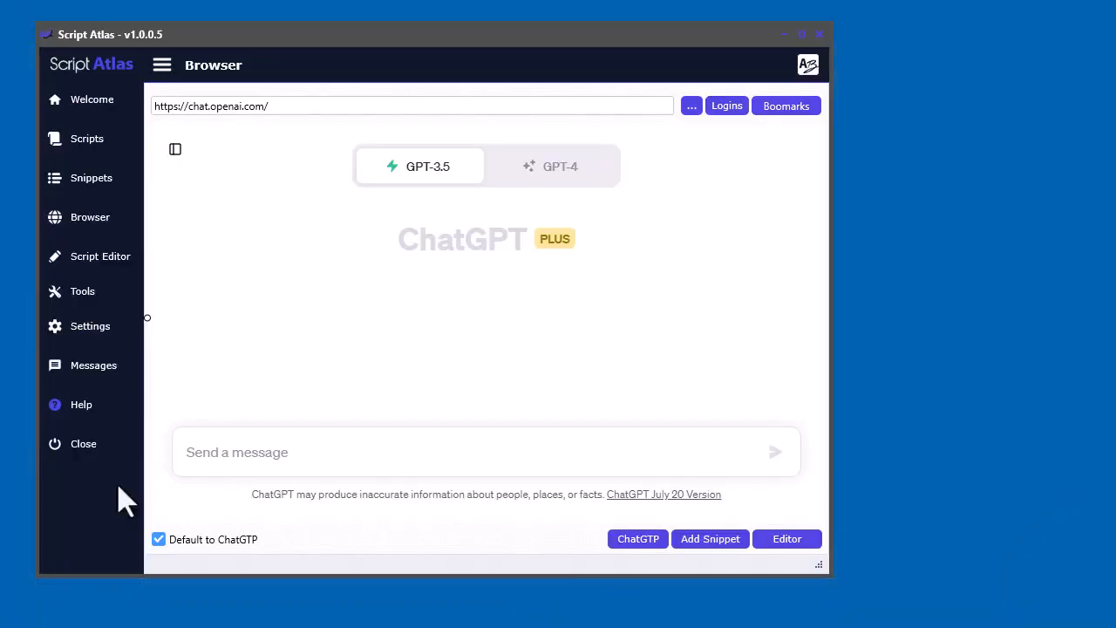
{"action": "left_click", "coordinate": [83, 329]}
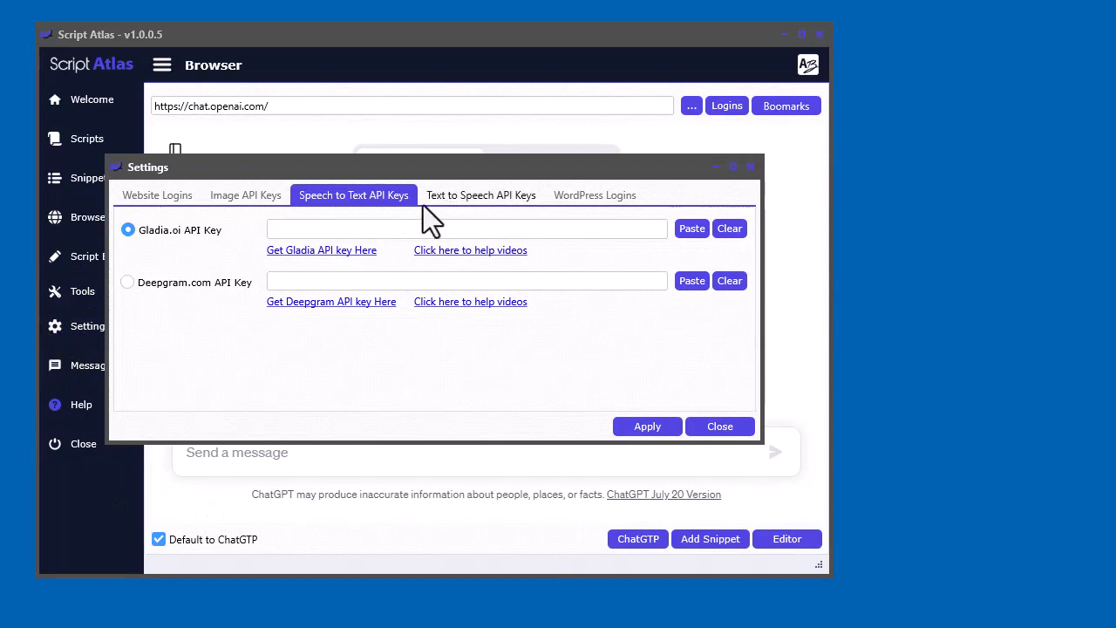
{"action": "left_click_drag", "start_coordinate": [429, 166], "coordinate": [452, 169]}
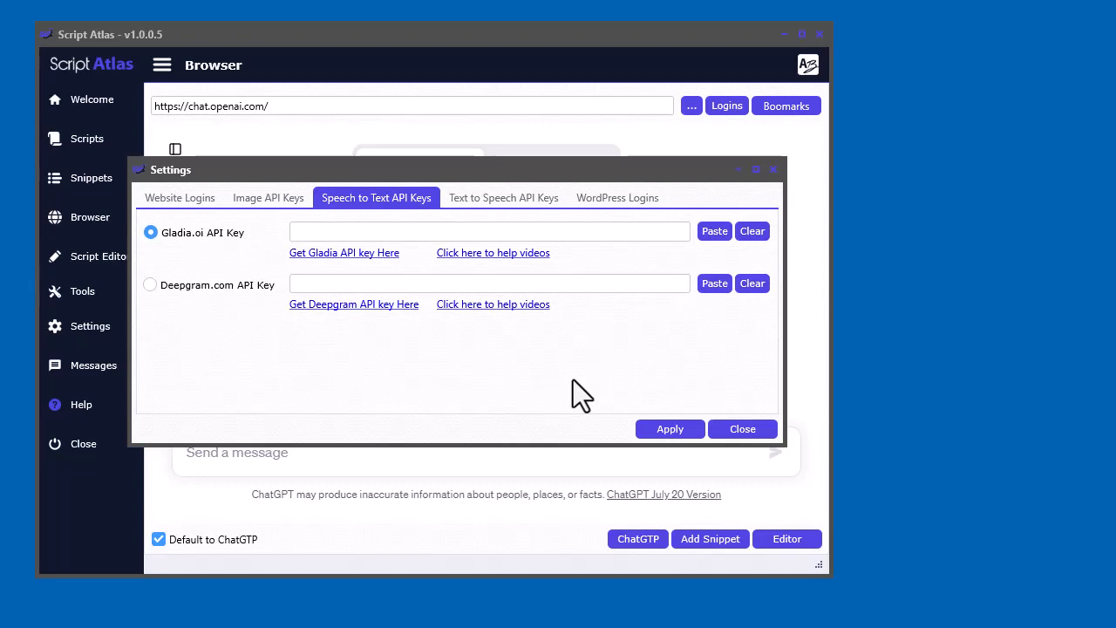
{"action": "left_click_drag", "start_coordinate": [514, 175], "coordinate": [535, 177]}
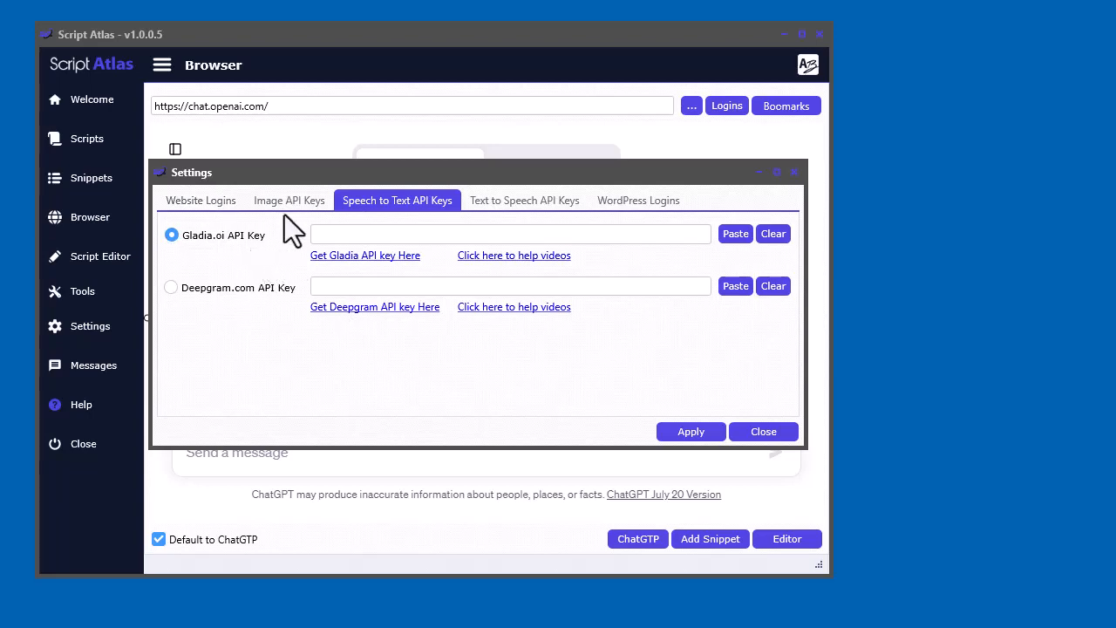
- Keep Gladia as the selected speech-to-text service and open the sign-up page on its website, accepting the cookies
{"action": "left_click", "coordinate": [171, 288]}
{"action": "left_click", "coordinate": [173, 234]}
{"action": "left_click", "coordinate": [370, 260]}
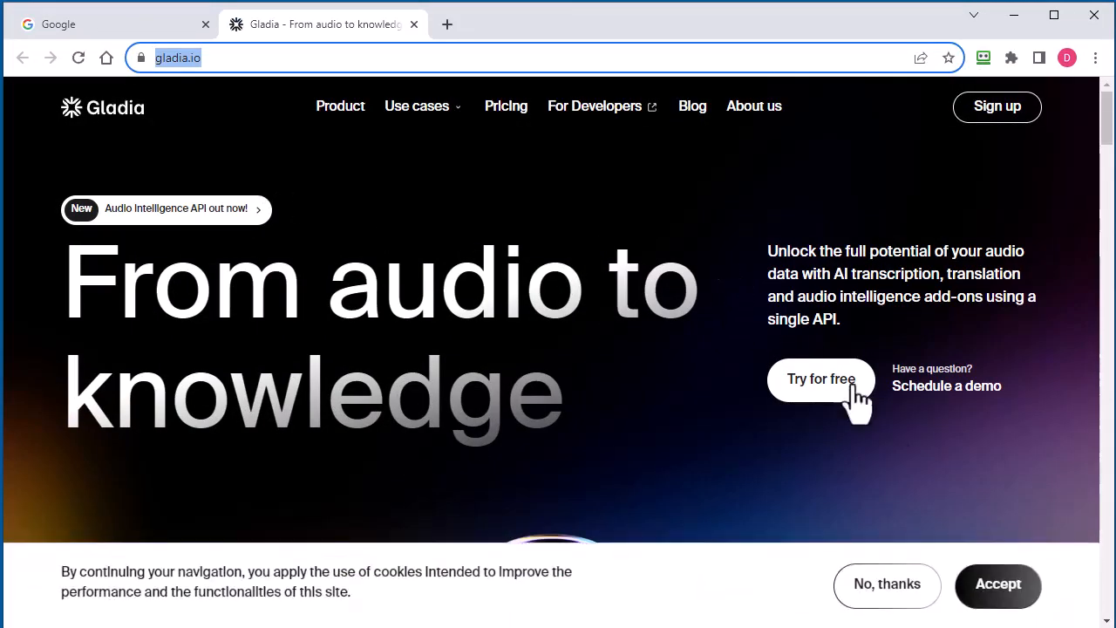
{"action": "left_click", "coordinate": [987, 582]}
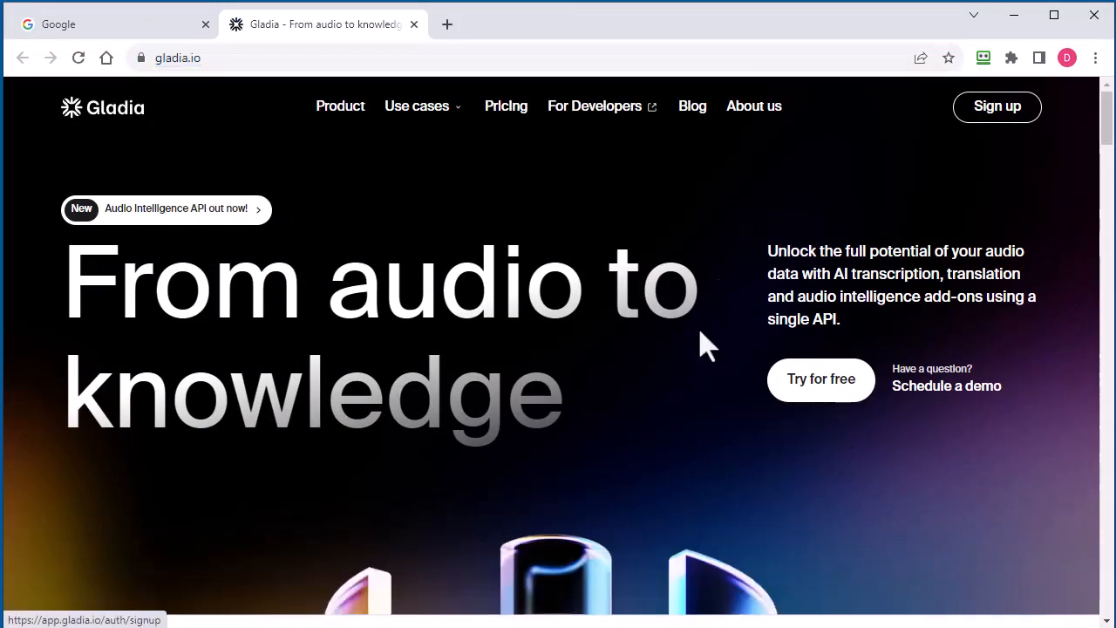
{"action": "left_click", "coordinate": [997, 108]}
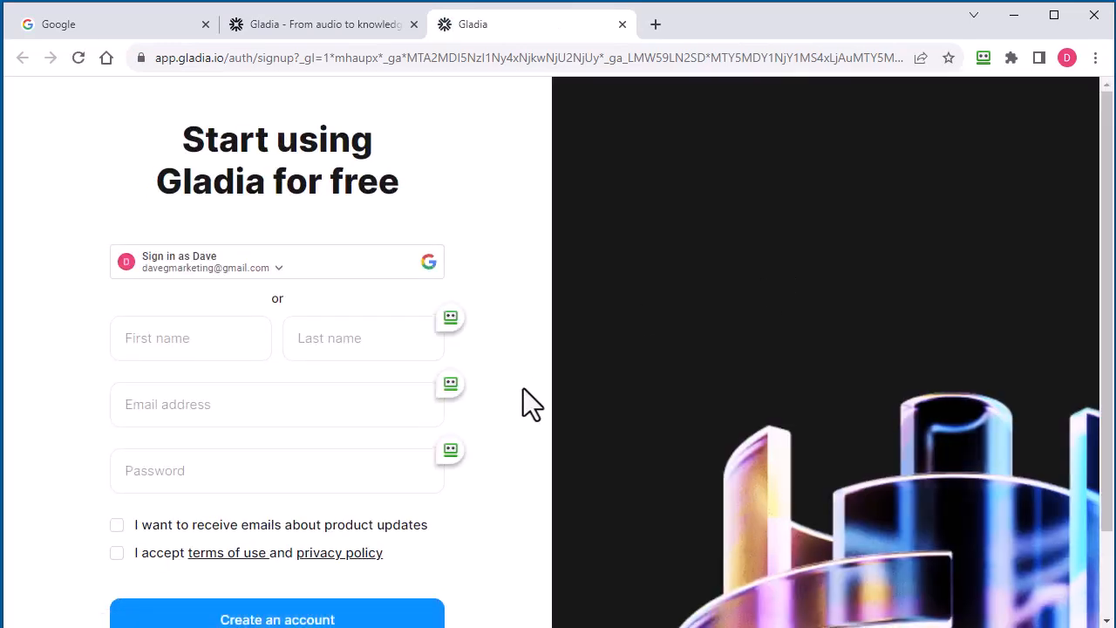
- Review the Gladia sign-up form and continue with an already existing account instead
{"action": "scroll", "coordinate": [523, 388], "scroll_direction": "down", "scroll_amount": 2}
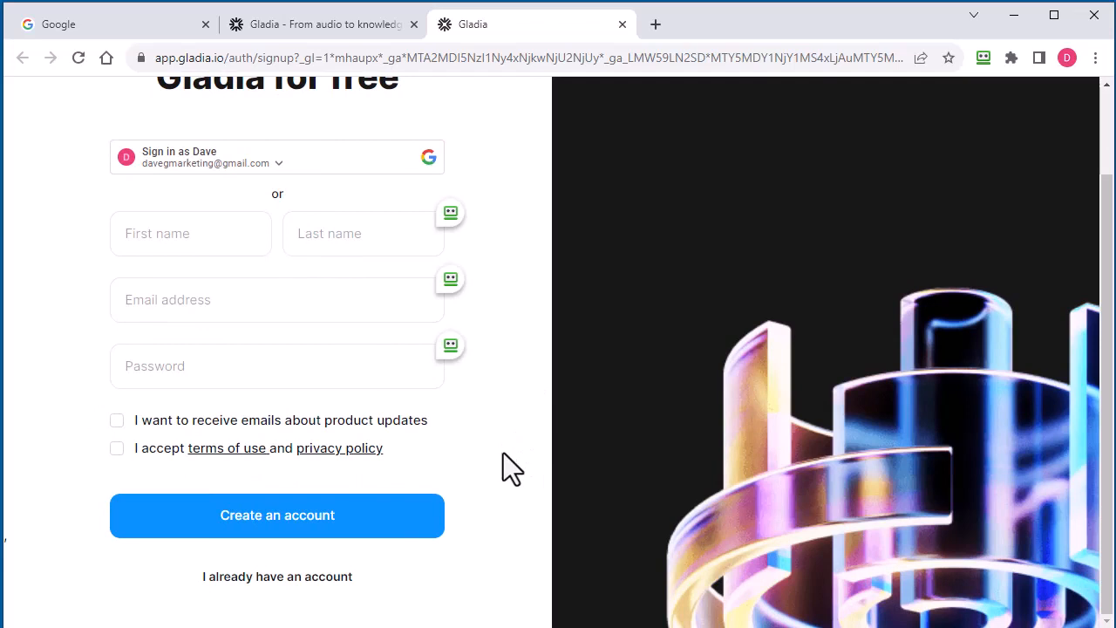
{"action": "scroll", "coordinate": [503, 452], "scroll_direction": "up", "scroll_amount": 1}
{"action": "scroll", "coordinate": [504, 452], "scroll_direction": "down", "scroll_amount": 1}
{"action": "scroll", "coordinate": [511, 386], "scroll_direction": "up", "scroll_amount": 1}
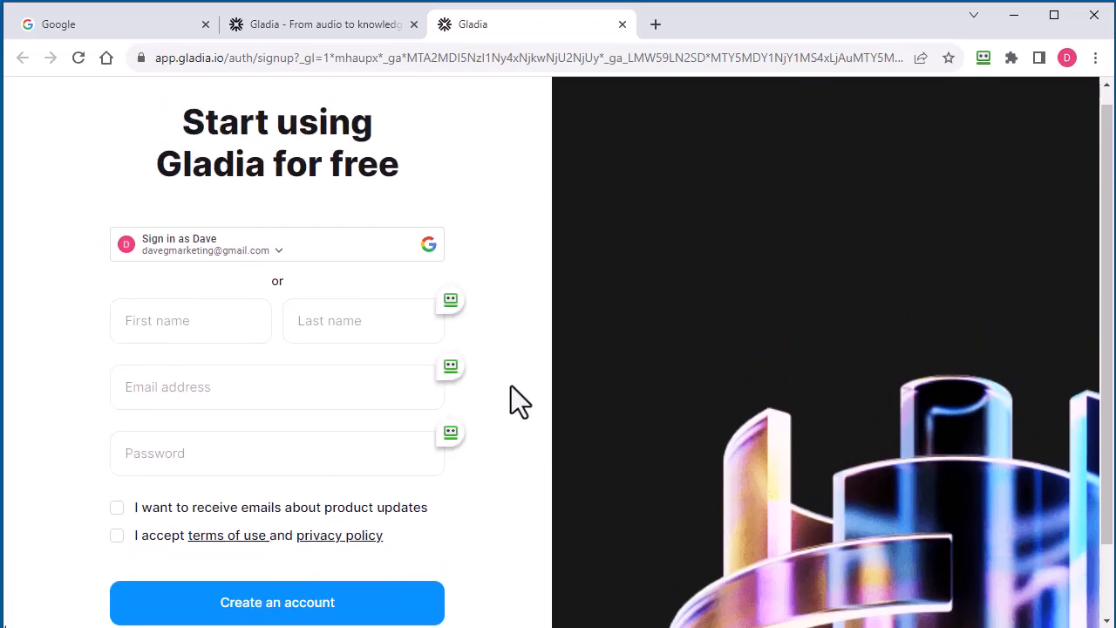
{"action": "scroll", "coordinate": [493, 381], "scroll_direction": "down", "scroll_amount": 1}
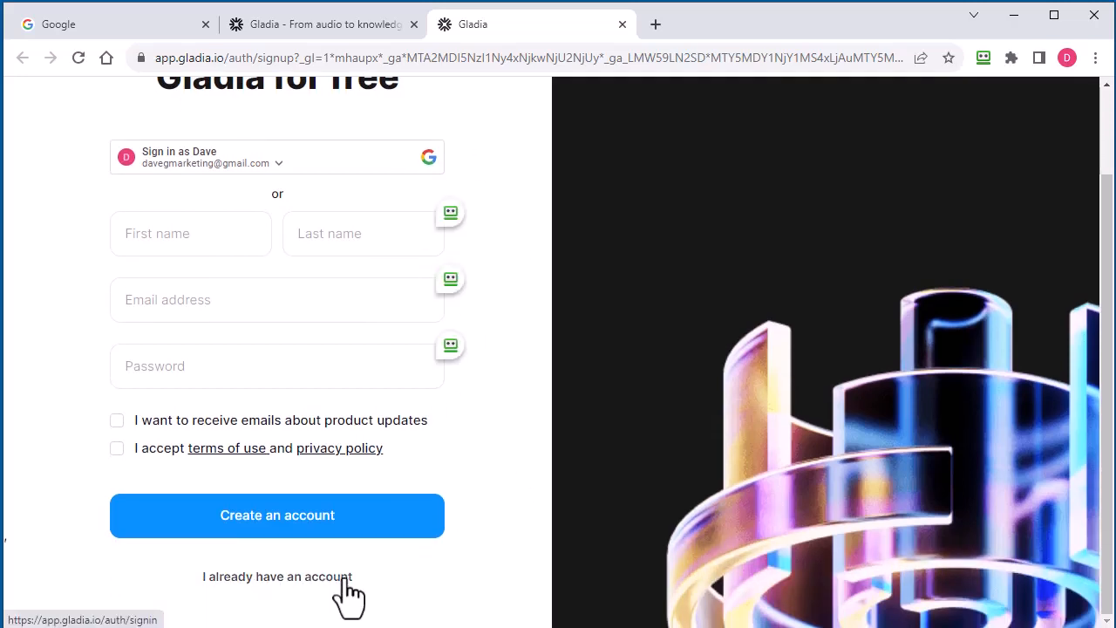
{"action": "left_click", "coordinate": [280, 578]}
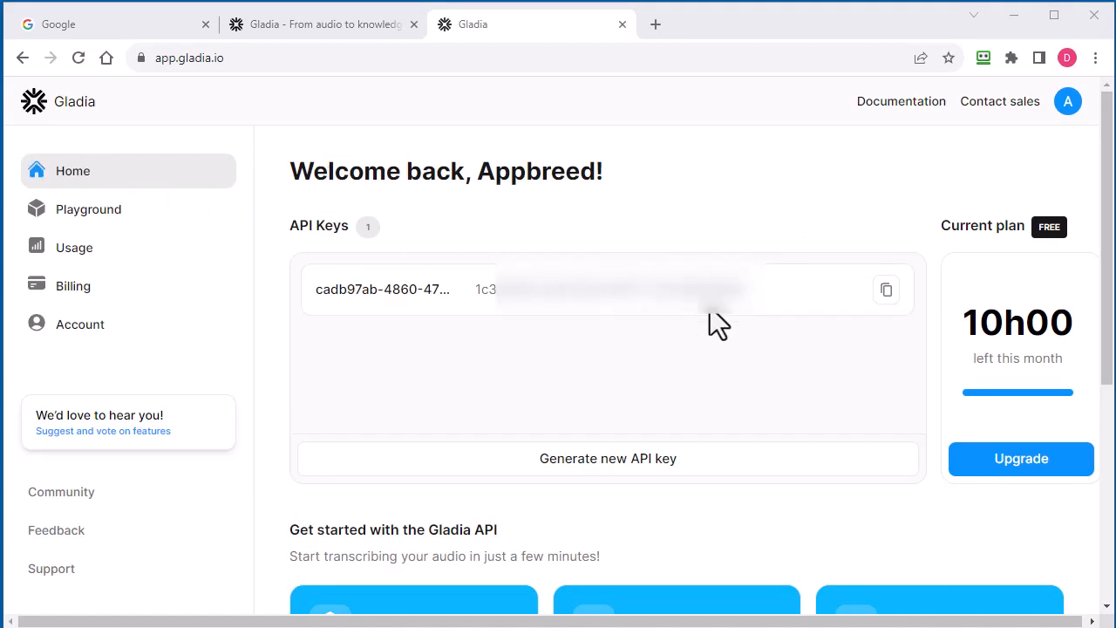
- Copy the existing Gladia API key and paste it into the Gladia API key field in the Script Atlas settings
{"action": "left_click", "coordinate": [885, 290]}
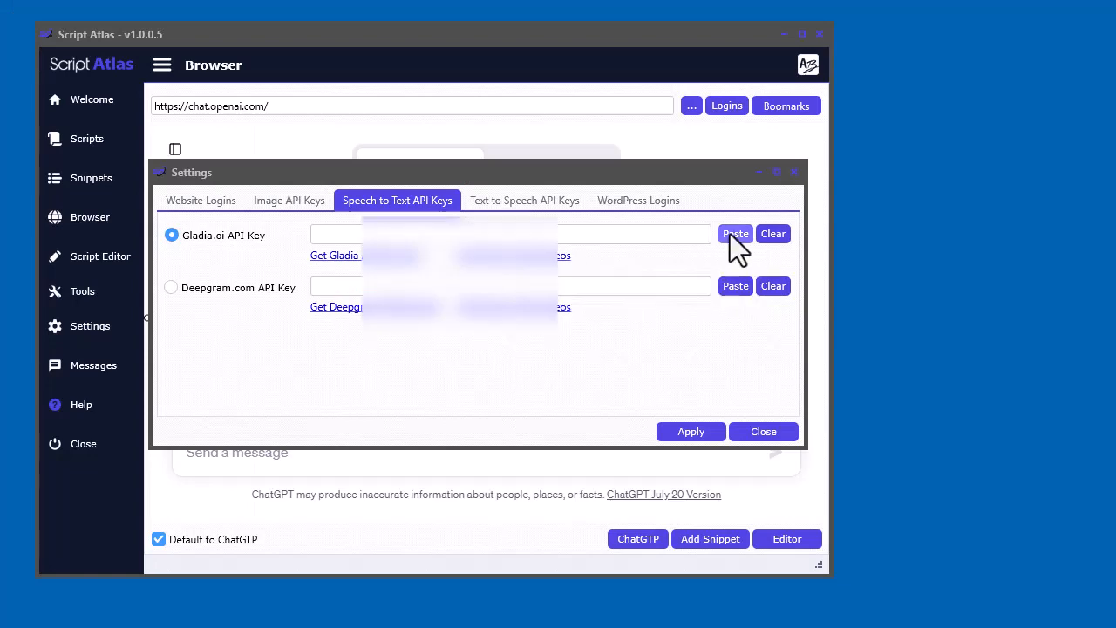
{"action": "left_click", "coordinate": [732, 234]}
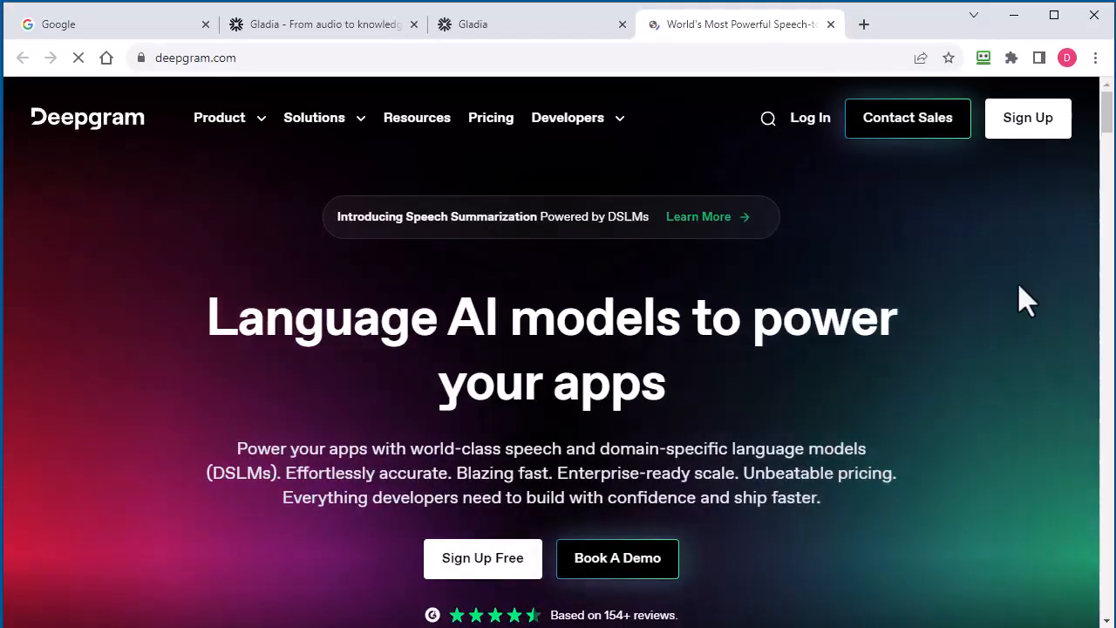
- Open the Deepgram sign-up page, review the account form, and log in with an existing account instead
{"action": "left_click", "coordinate": [1033, 124]}
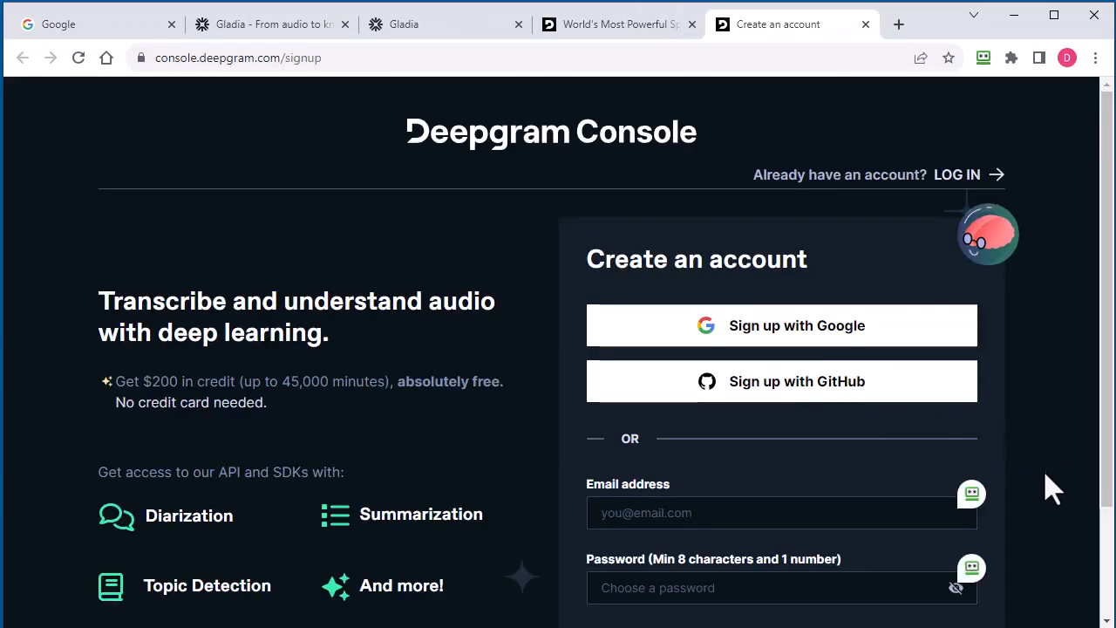
{"action": "scroll", "coordinate": [1051, 486], "scroll_direction": "down", "scroll_amount": 3}
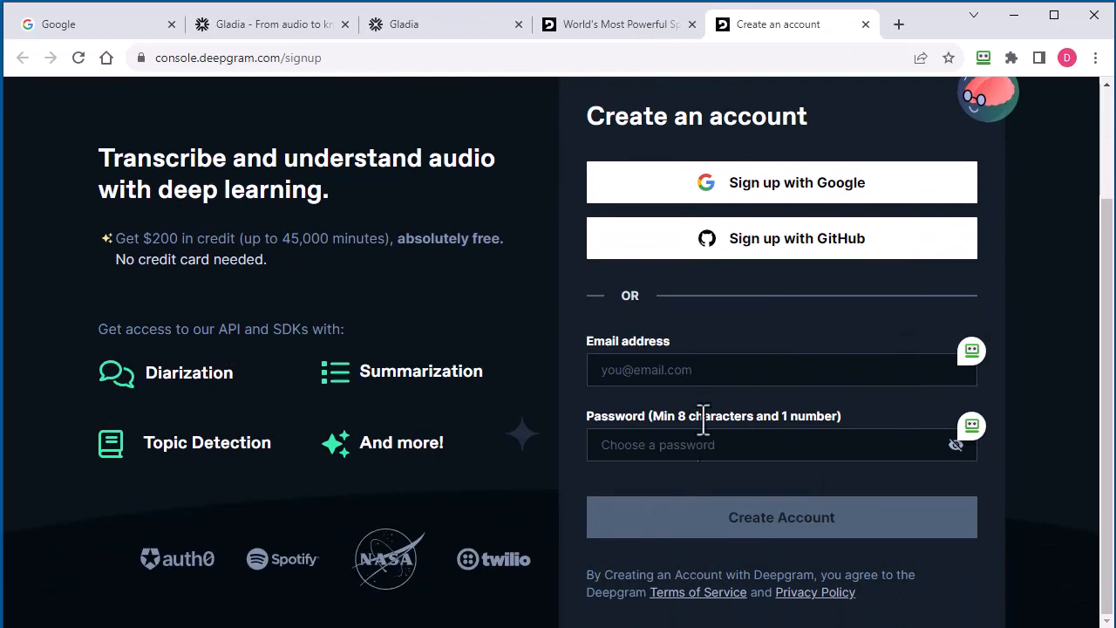
{"action": "scroll", "coordinate": [937, 485], "scroll_direction": "up", "scroll_amount": 1}
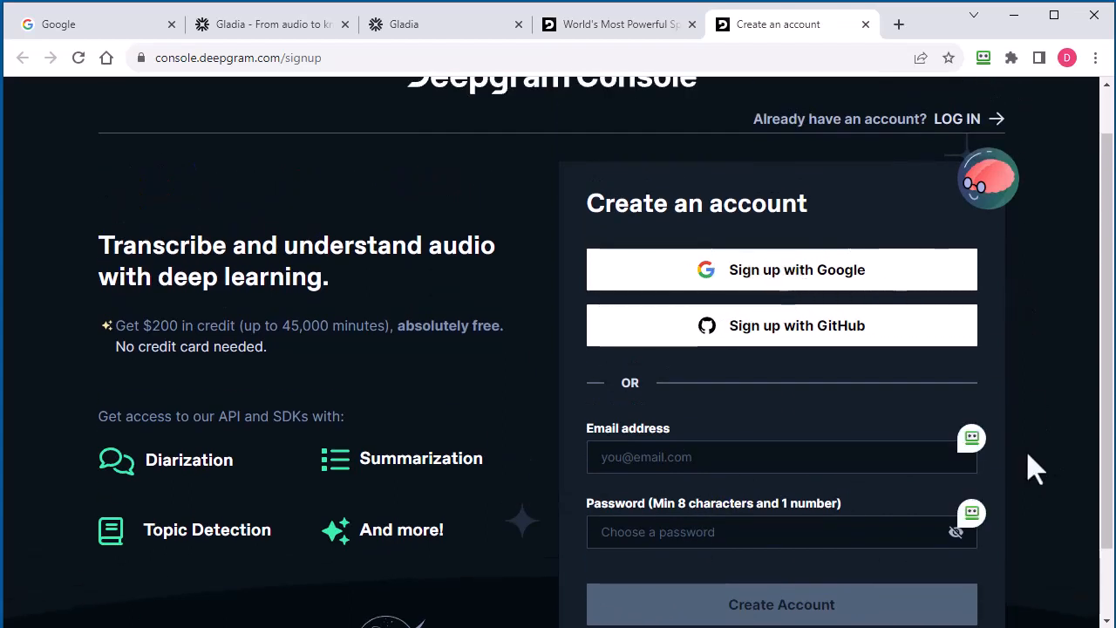
{"action": "scroll", "coordinate": [1026, 466], "scroll_direction": "up", "scroll_amount": 1}
{"action": "left_click", "coordinate": [955, 177]}
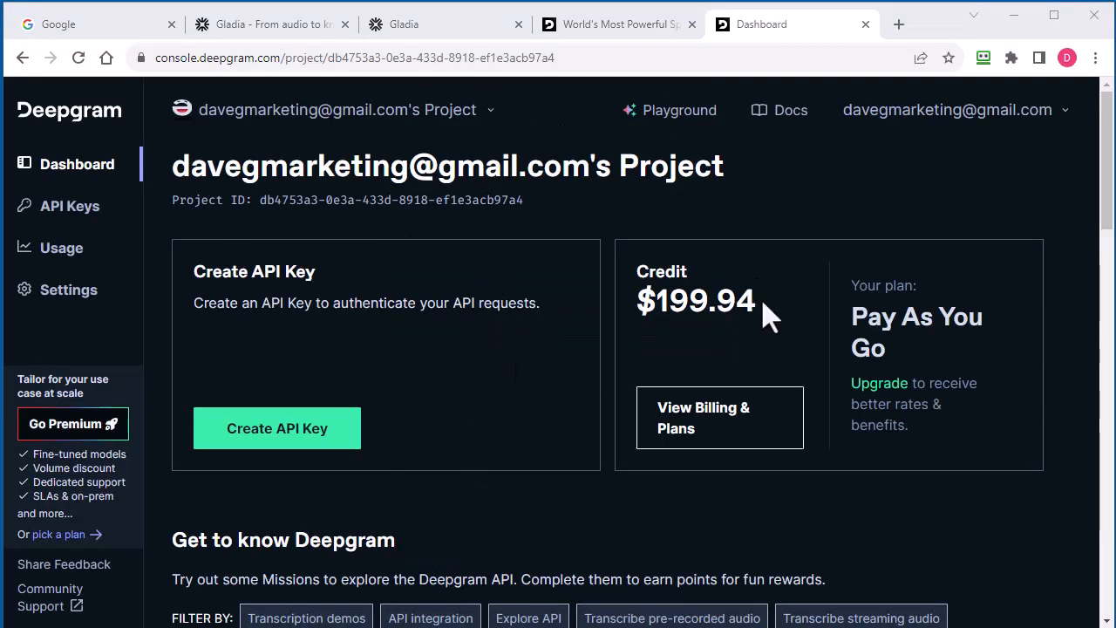
- Check the credit balance on the Deepgram dashboard and open the project's API Keys page
{"action": "left_click_drag", "start_coordinate": [774, 314], "coordinate": [656, 301]}
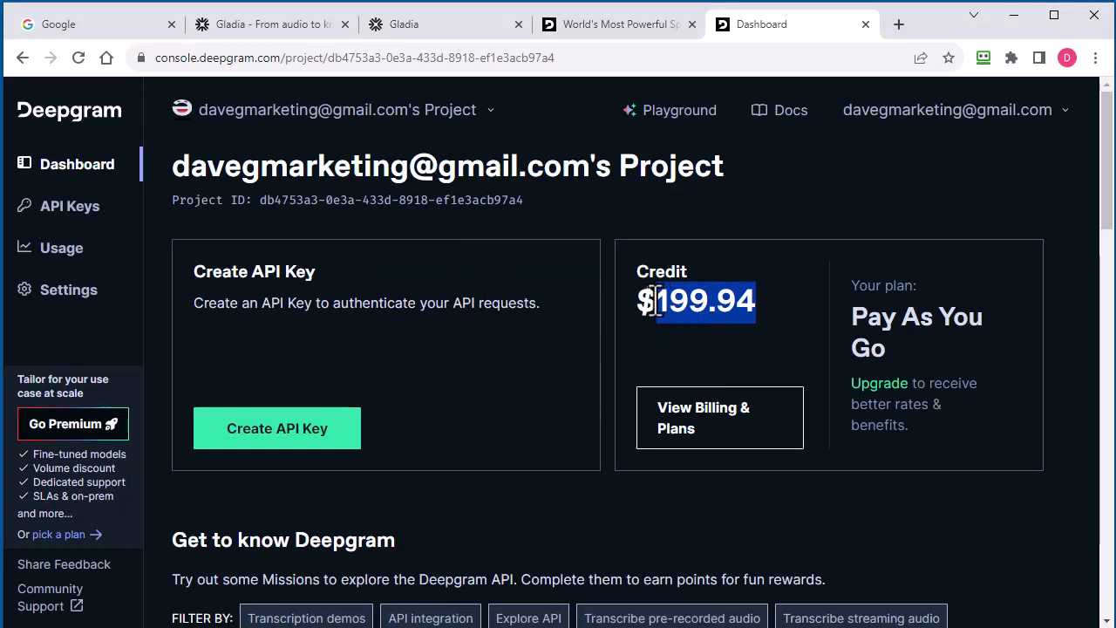
{"action": "left_click", "coordinate": [773, 336]}
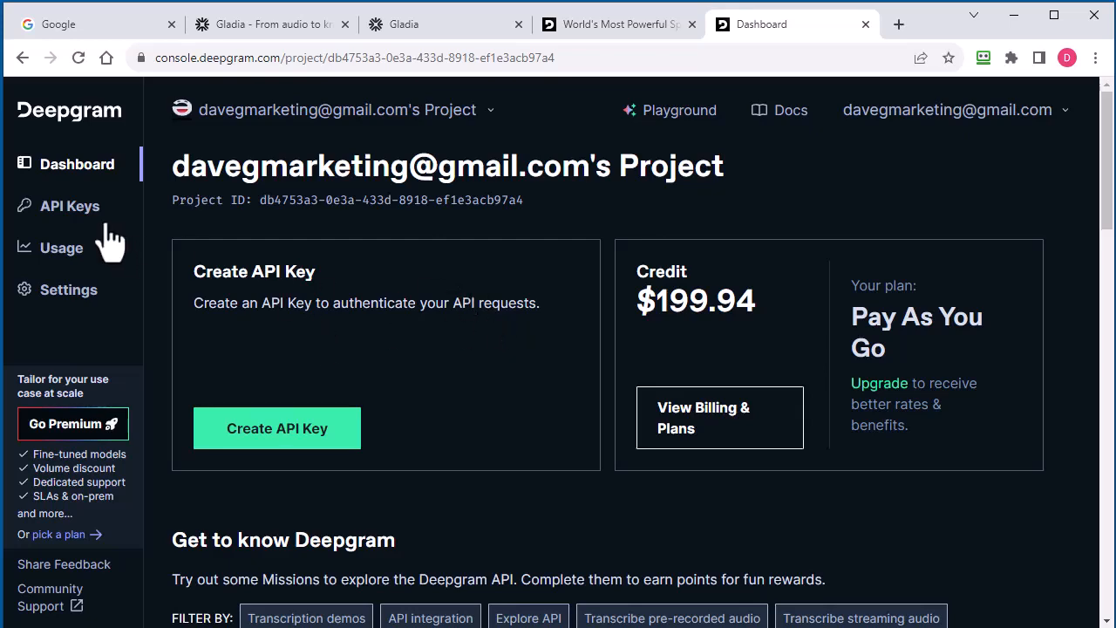
{"action": "left_click", "coordinate": [84, 214]}
{"action": "scroll", "coordinate": [498, 341], "scroll_direction": "down", "scroll_amount": 2}
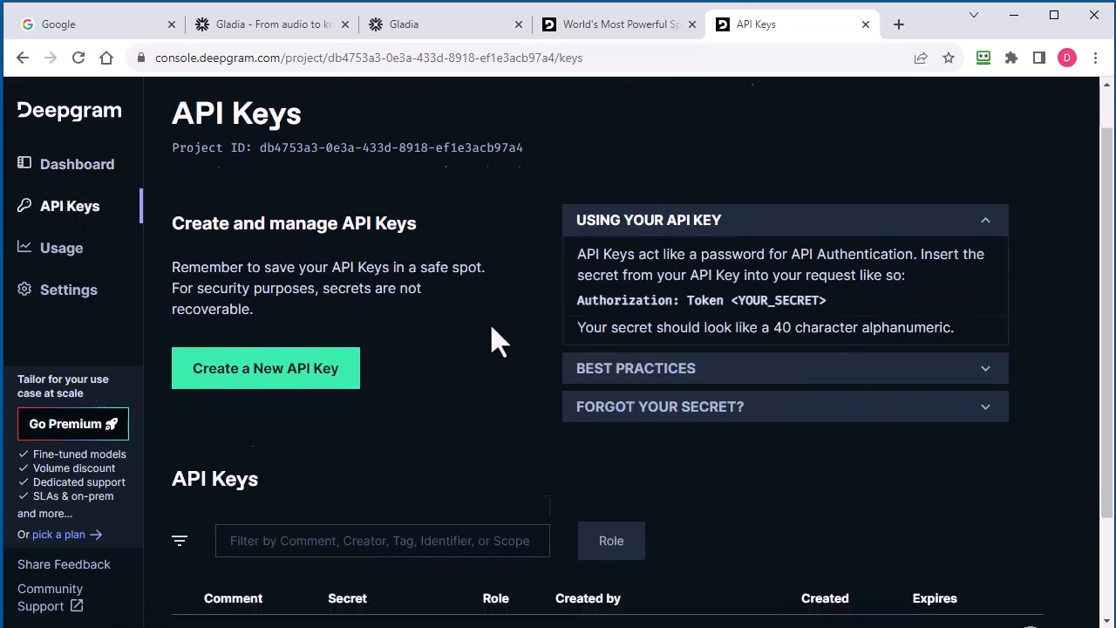
{"action": "scroll", "coordinate": [494, 478], "scroll_direction": "up", "scroll_amount": 3}
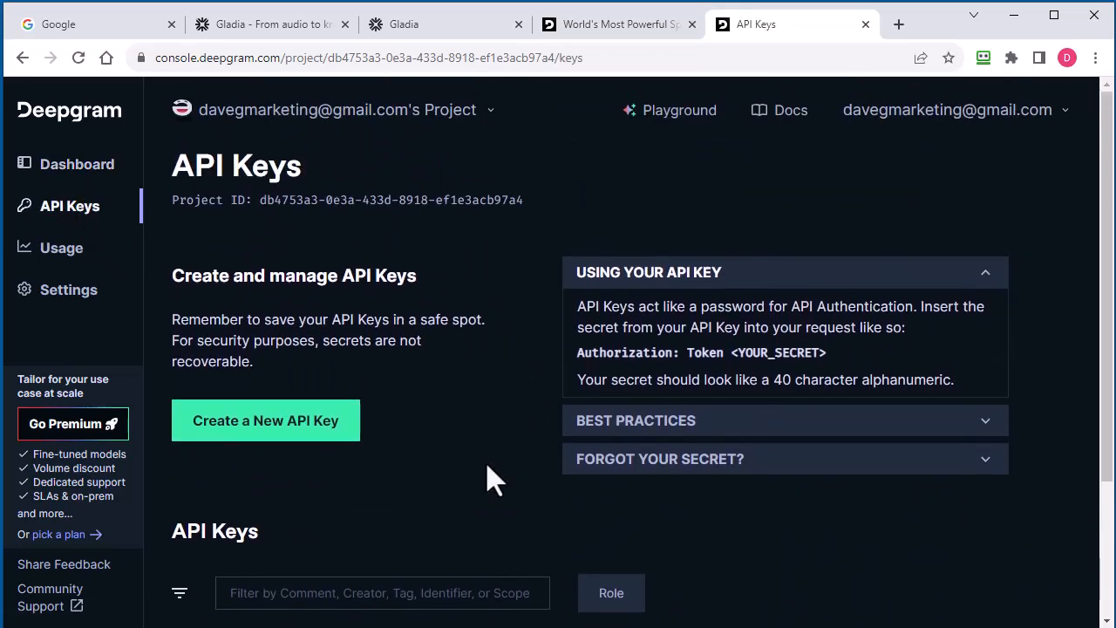
- Create a new Deepgram API key named "script atlas" with Owner permissions and expiration set to Never
{"action": "left_click", "coordinate": [291, 428]}
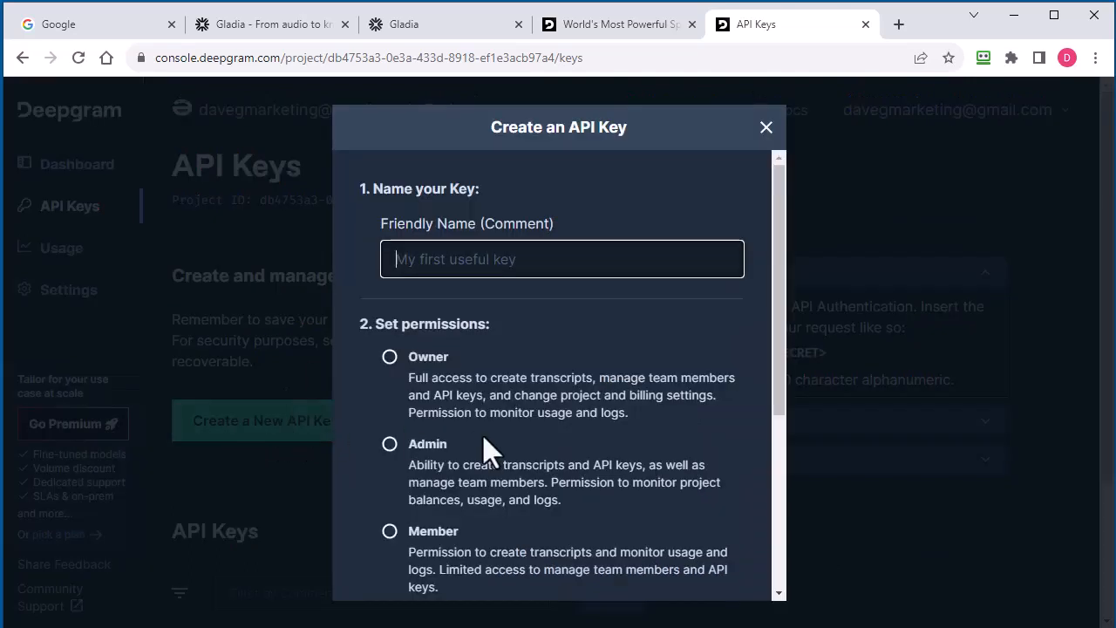
{"action": "left_click", "coordinate": [515, 268]}
{"action": "type", "text": "script atlas"}
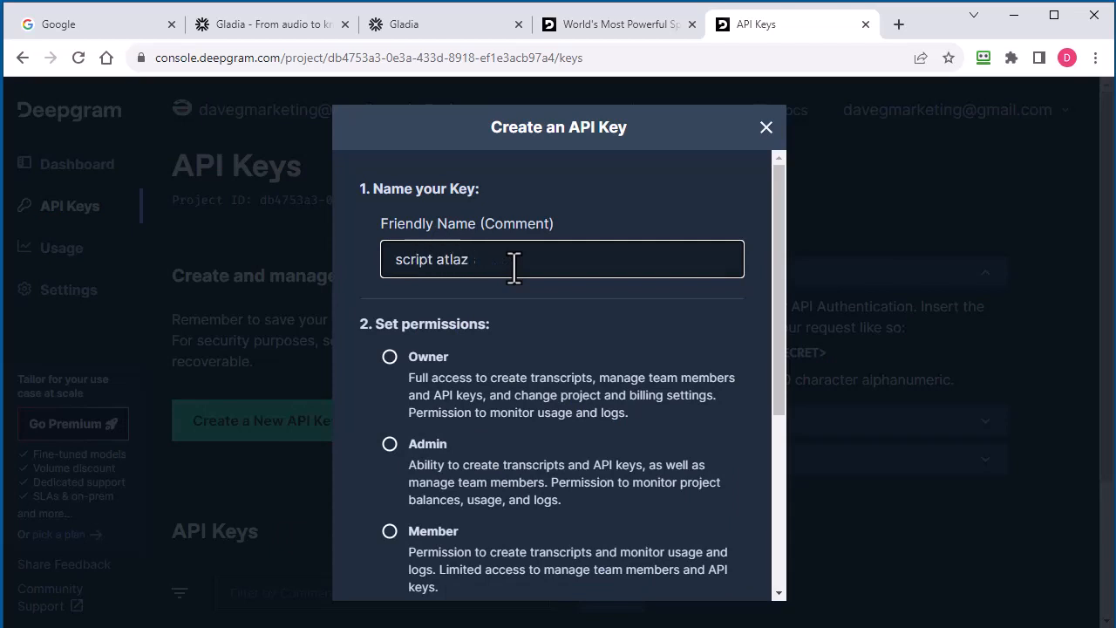
{"action": "scroll", "coordinate": [517, 288], "scroll_direction": "down", "scroll_amount": 1}
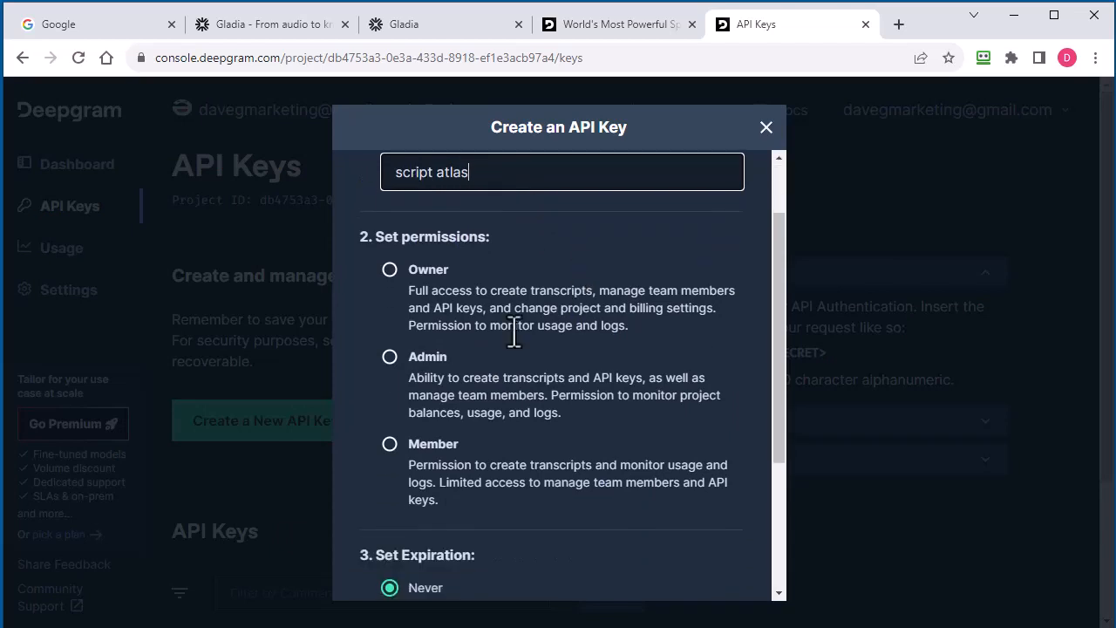
{"action": "left_click", "coordinate": [393, 272]}
{"action": "scroll", "coordinate": [609, 307], "scroll_direction": "down", "scroll_amount": 1}
{"action": "scroll", "coordinate": [608, 307], "scroll_direction": "down", "scroll_amount": 2}
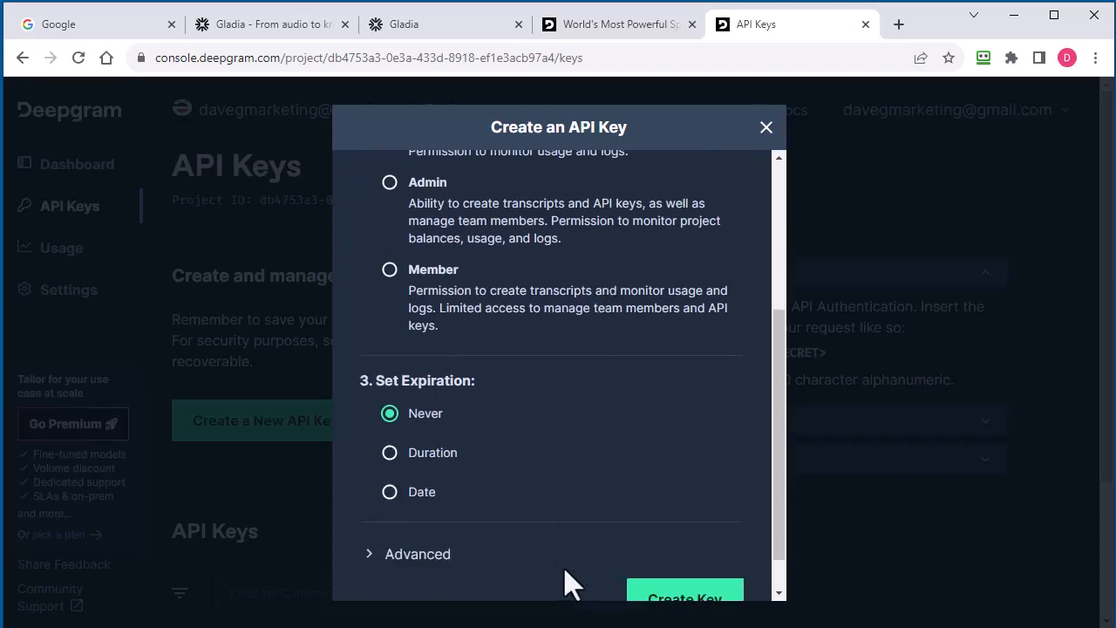
{"action": "scroll", "coordinate": [662, 576], "scroll_direction": "down", "scroll_amount": 1}
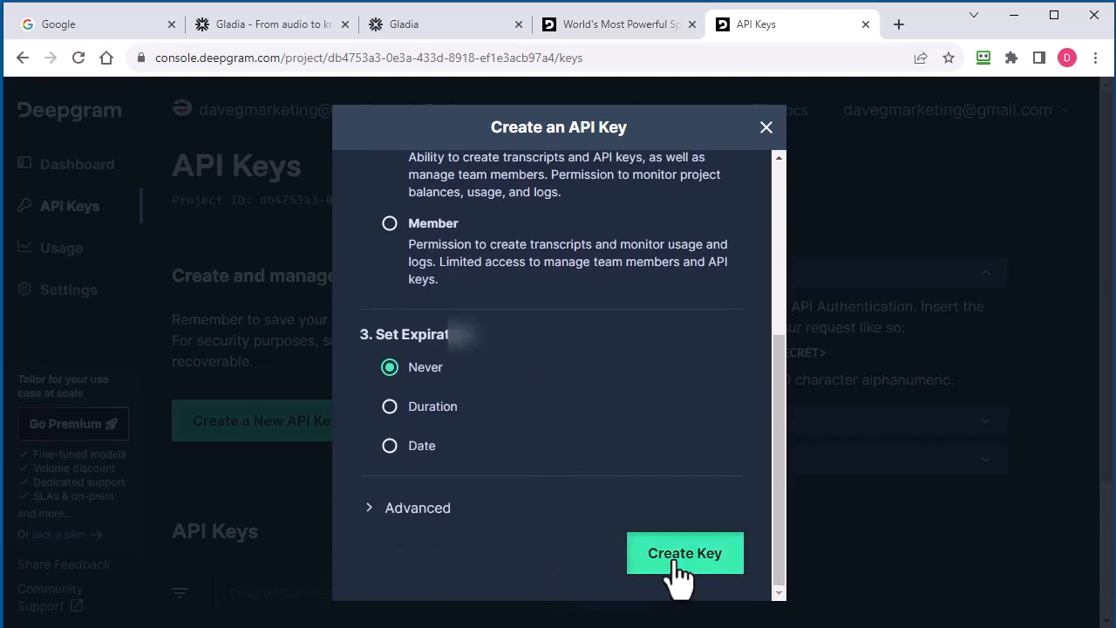
{"action": "left_click", "coordinate": [680, 572]}
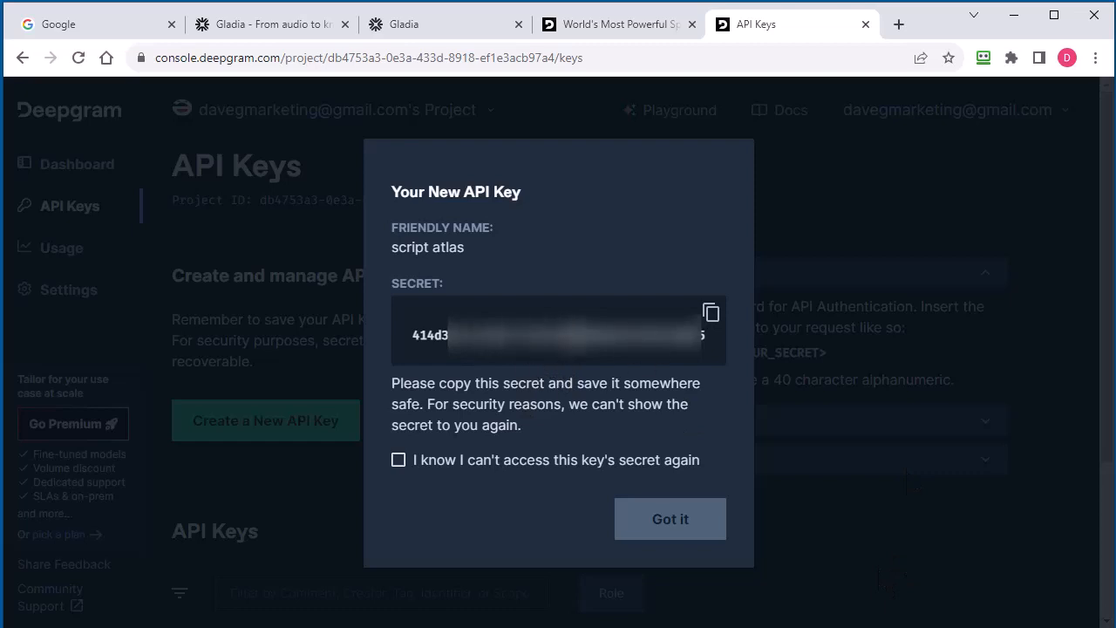
- Copy the new key's secret, acknowledge that it cannot be accessed again, and close the key dialog
{"action": "left_click", "coordinate": [710, 314]}
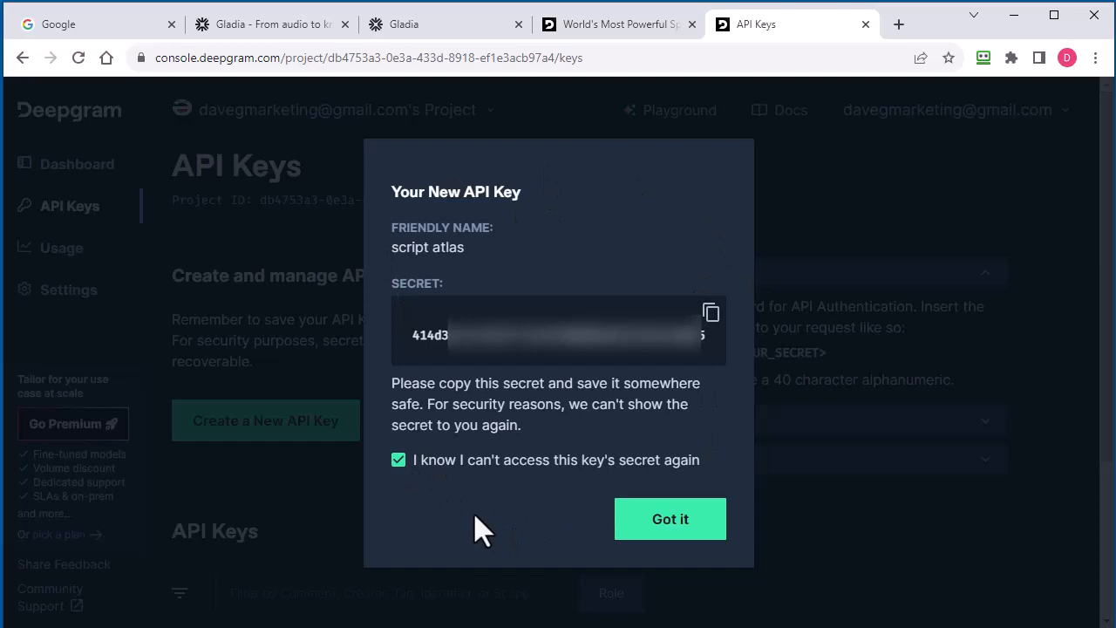
{"action": "left_click", "coordinate": [711, 312]}
{"action": "left_click", "coordinate": [654, 523]}
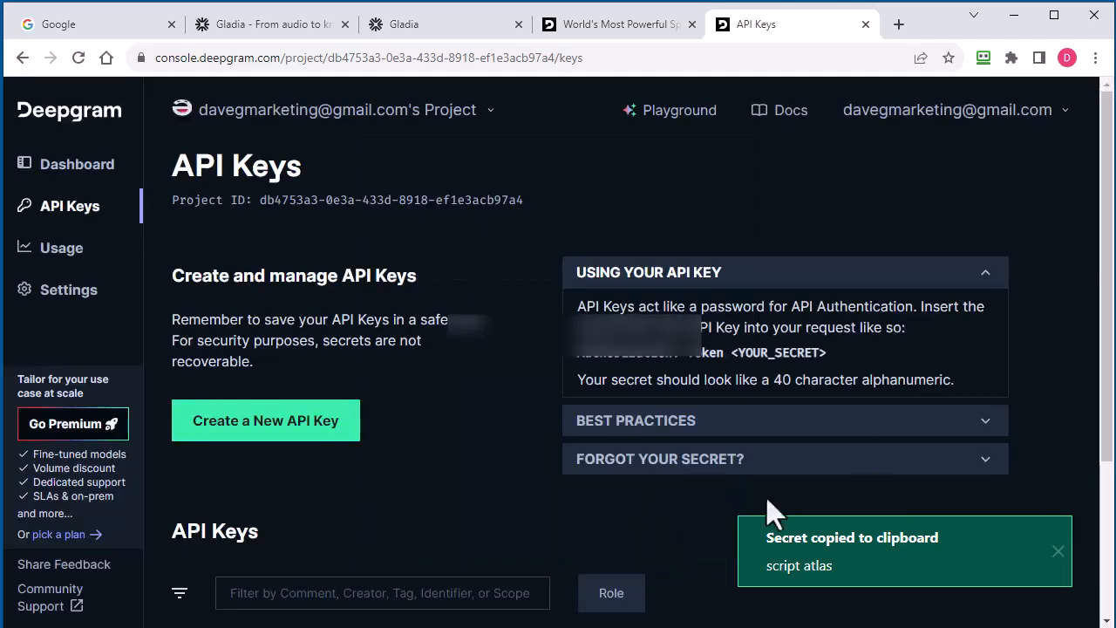
- Check the key list, switch back to Script Atlas, and paste the copied key into the Deepgram.com API key field
{"action": "scroll", "coordinate": [449, 305], "scroll_direction": "down", "scroll_amount": 2}
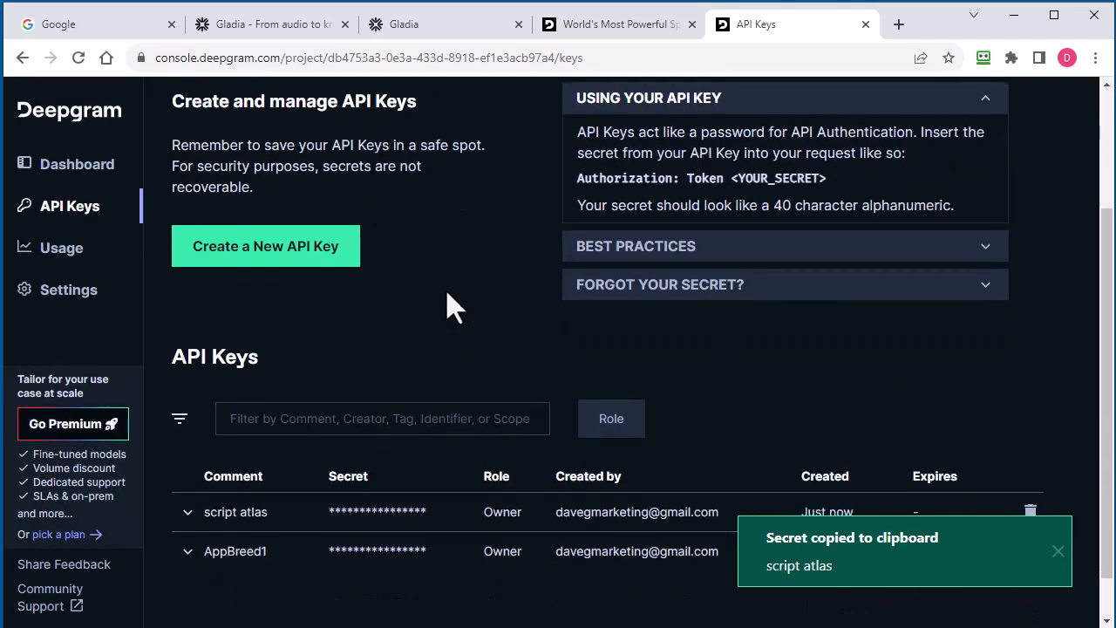
{"action": "scroll", "coordinate": [746, 131], "scroll_direction": "up", "scroll_amount": 1}
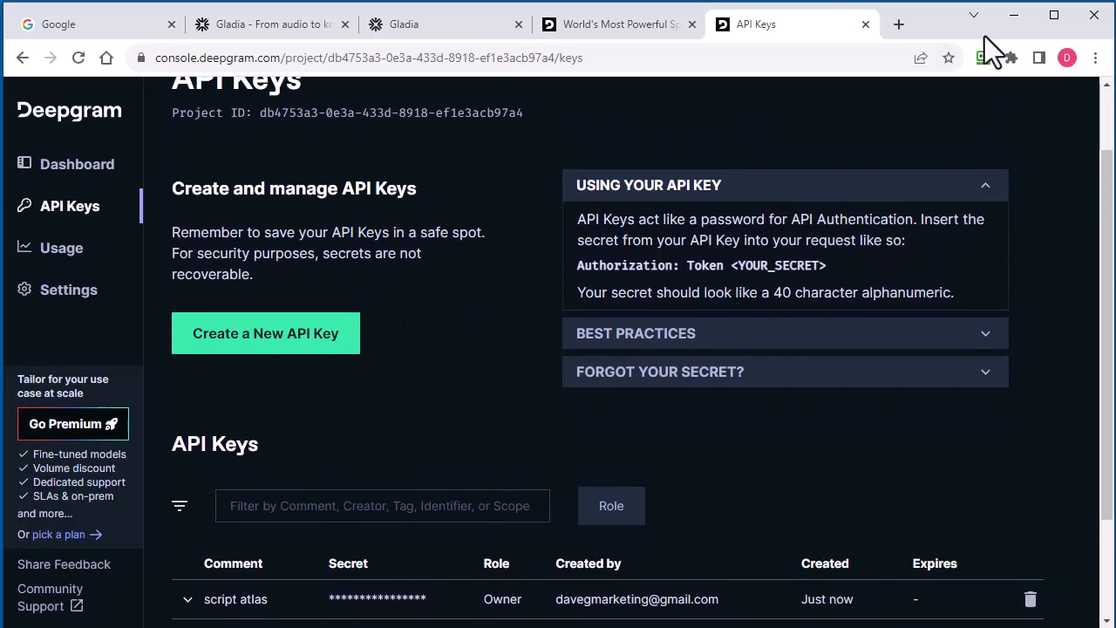
{"action": "left_click", "coordinate": [1011, 17]}
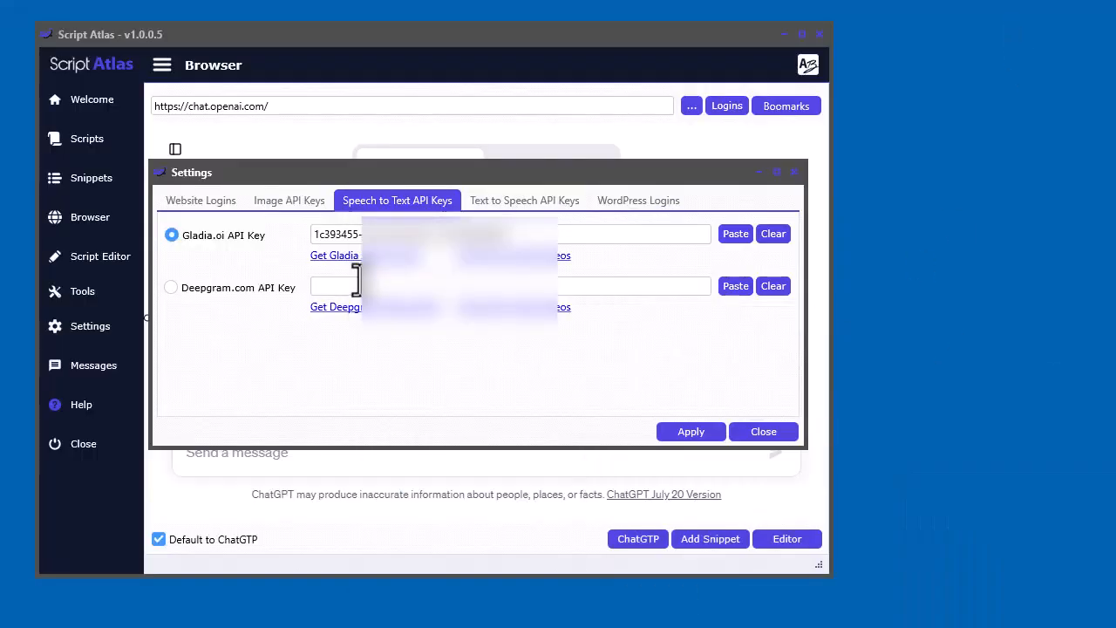
{"action": "left_click", "coordinate": [735, 288]}
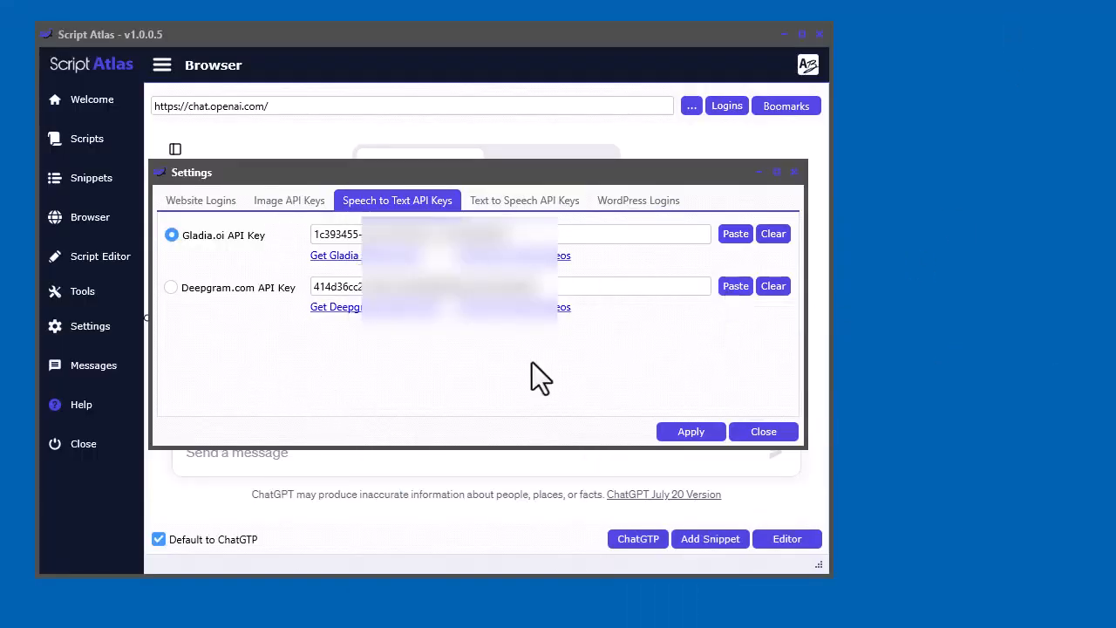
- Apply the speech-to-text API key settings and open the Script Editor
{"action": "left_click", "coordinate": [696, 430]}
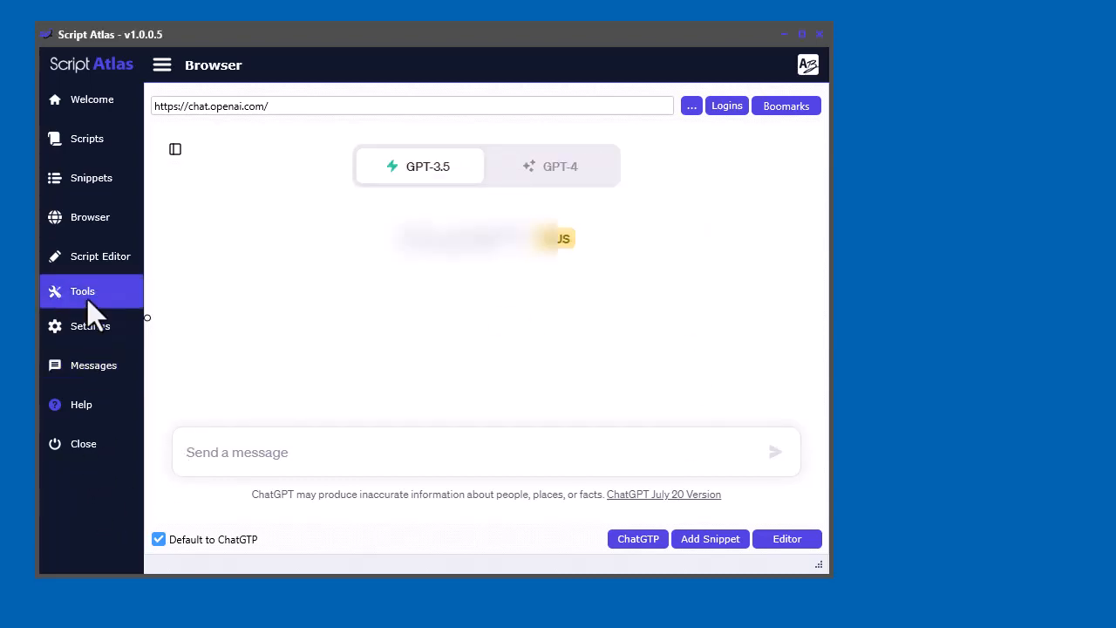
{"action": "left_click", "coordinate": [94, 258]}
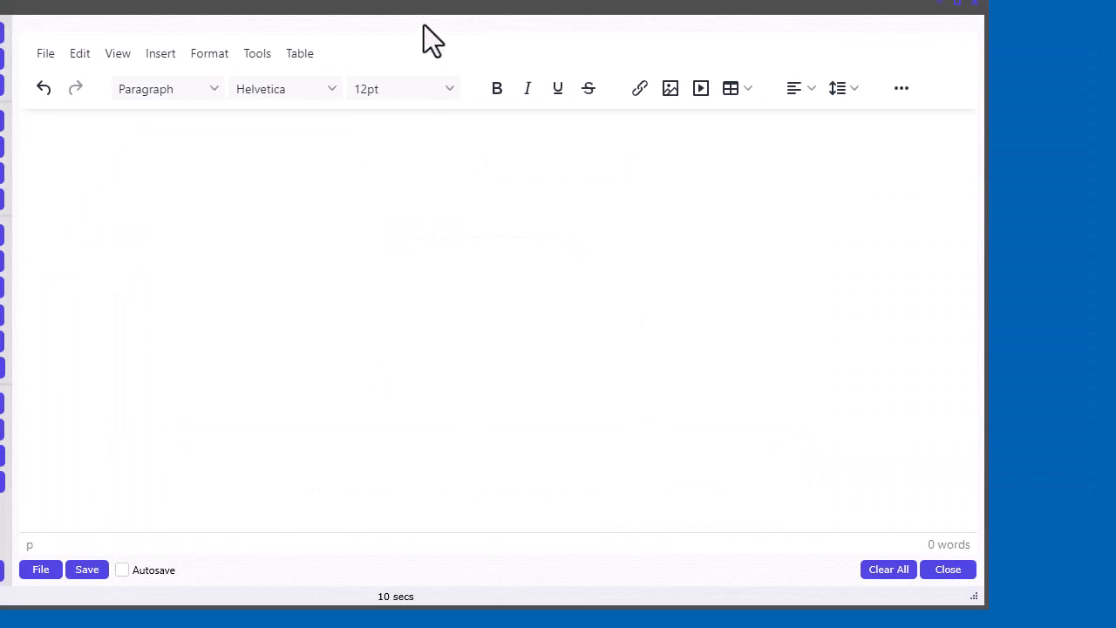
{"action": "left_click_drag", "start_coordinate": [433, 7], "coordinate": [552, 21]}
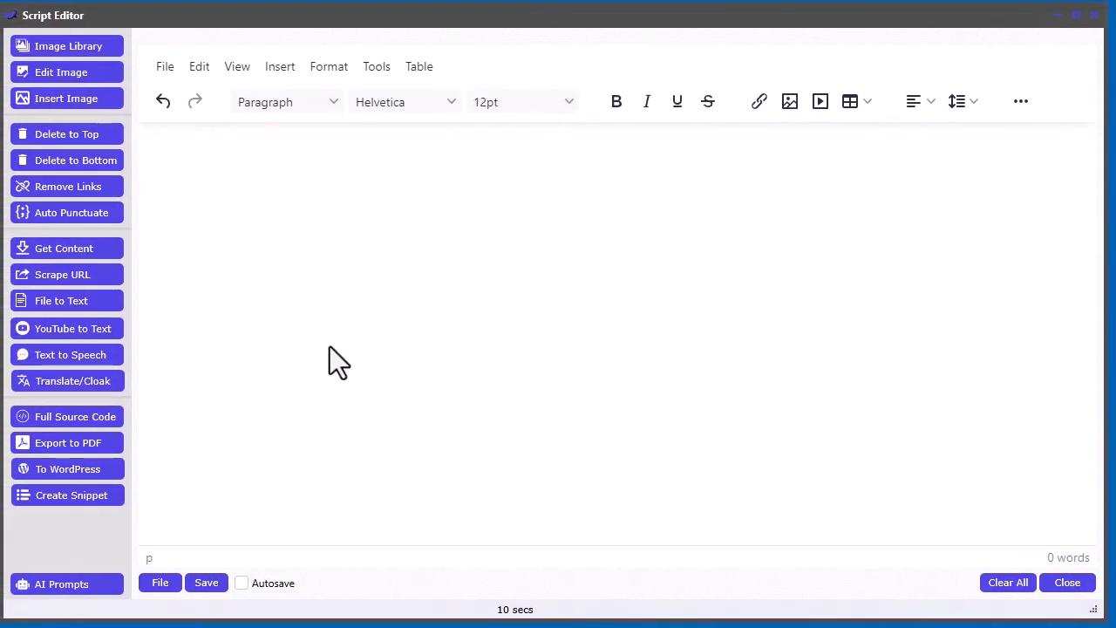
- Convert the audio file dave.wav from the script atlas folder to text in the editor
{"action": "left_click", "coordinate": [69, 301]}
{"action": "left_click_drag", "start_coordinate": [526, 43], "coordinate": [607, 67]}
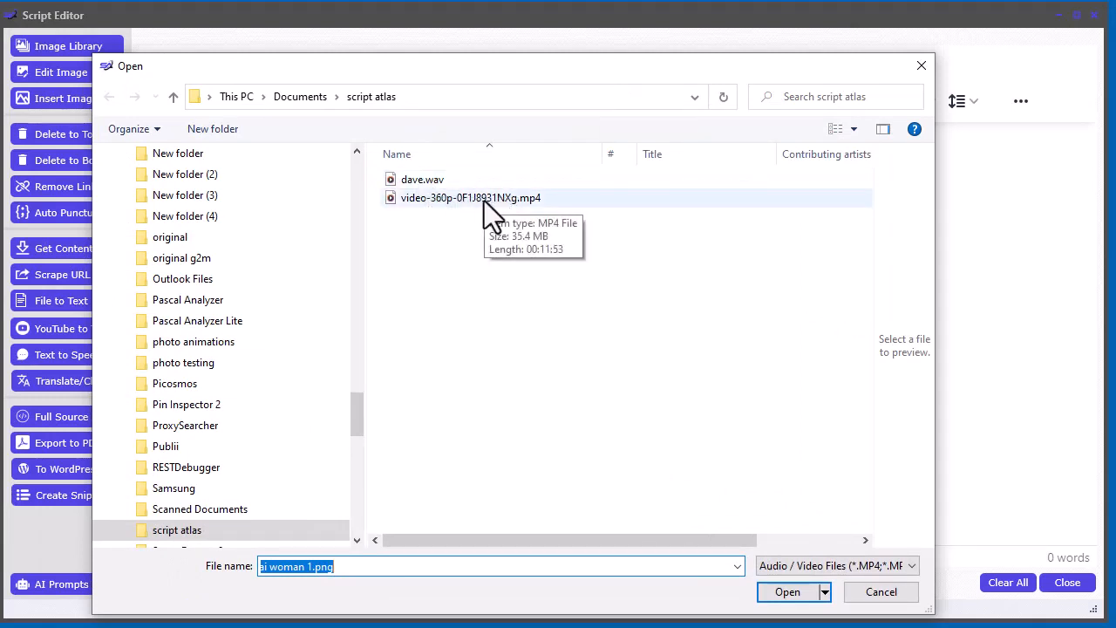
{"action": "left_click", "coordinate": [419, 179]}
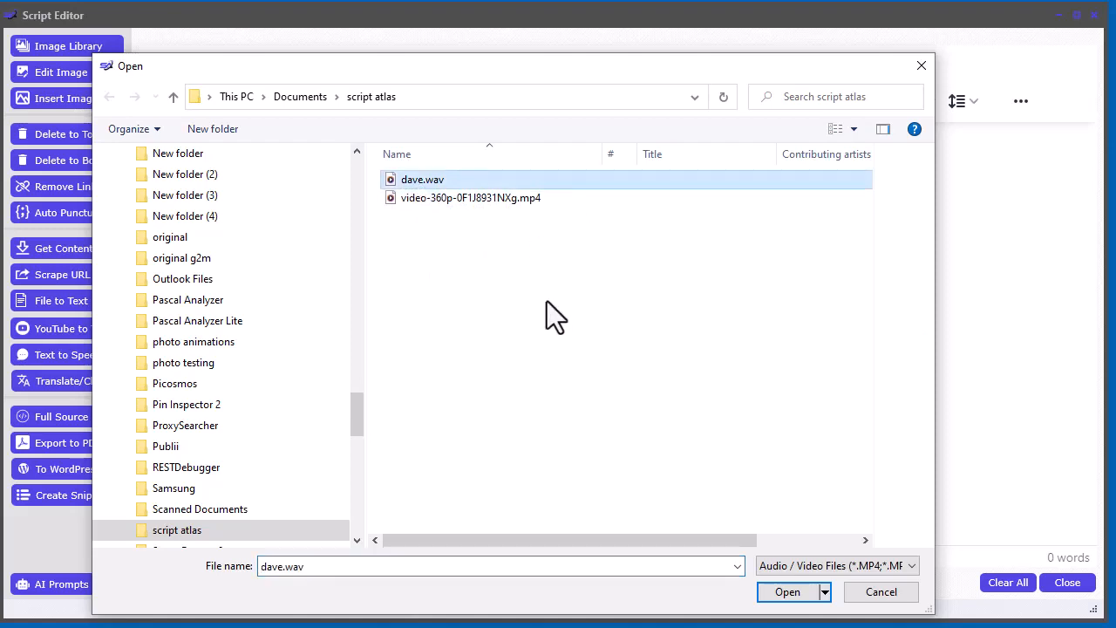
{"action": "left_click", "coordinate": [785, 594]}
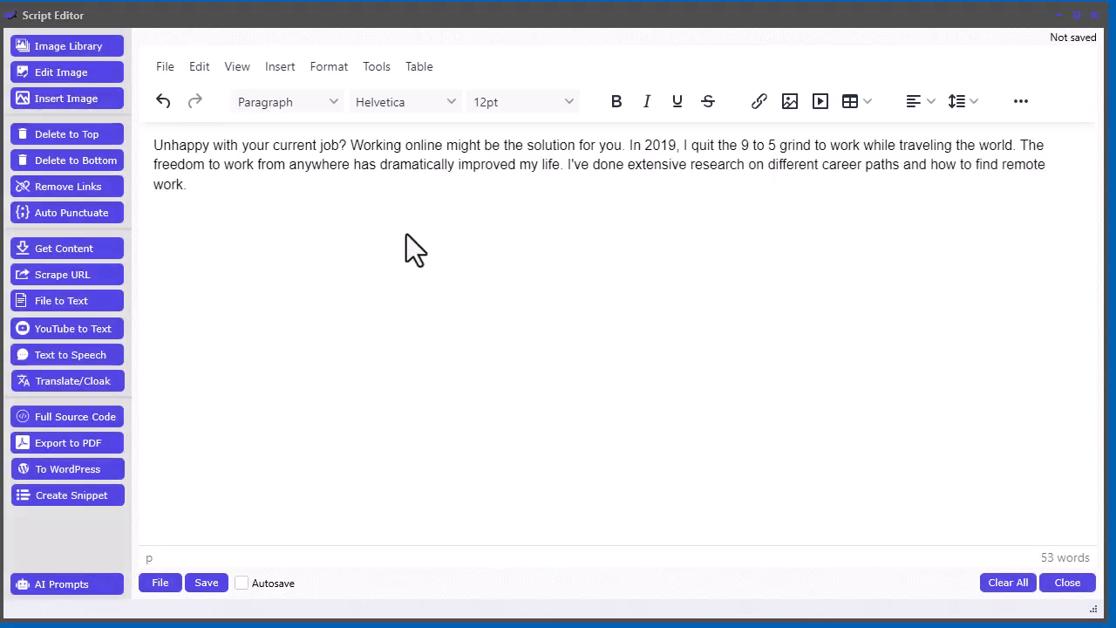
- Clear all editor content and convert the video file video-360p-0F1J8931NXg.mp4 to text
{"action": "left_click", "coordinate": [1011, 584]}
{"action": "left_click", "coordinate": [528, 352]}
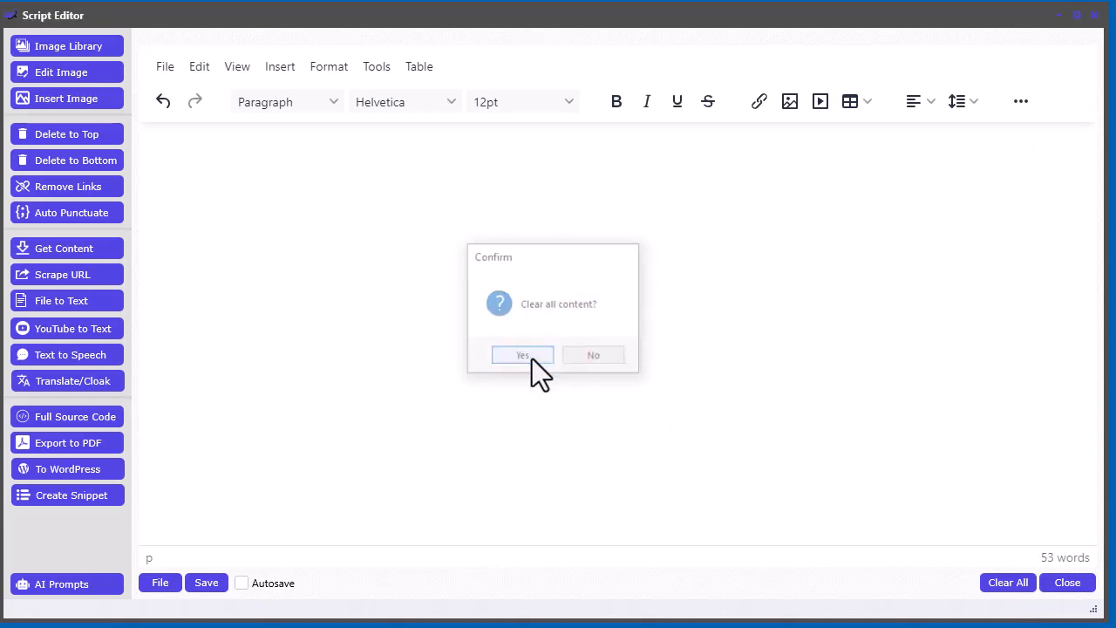
{"action": "left_click", "coordinate": [85, 305]}
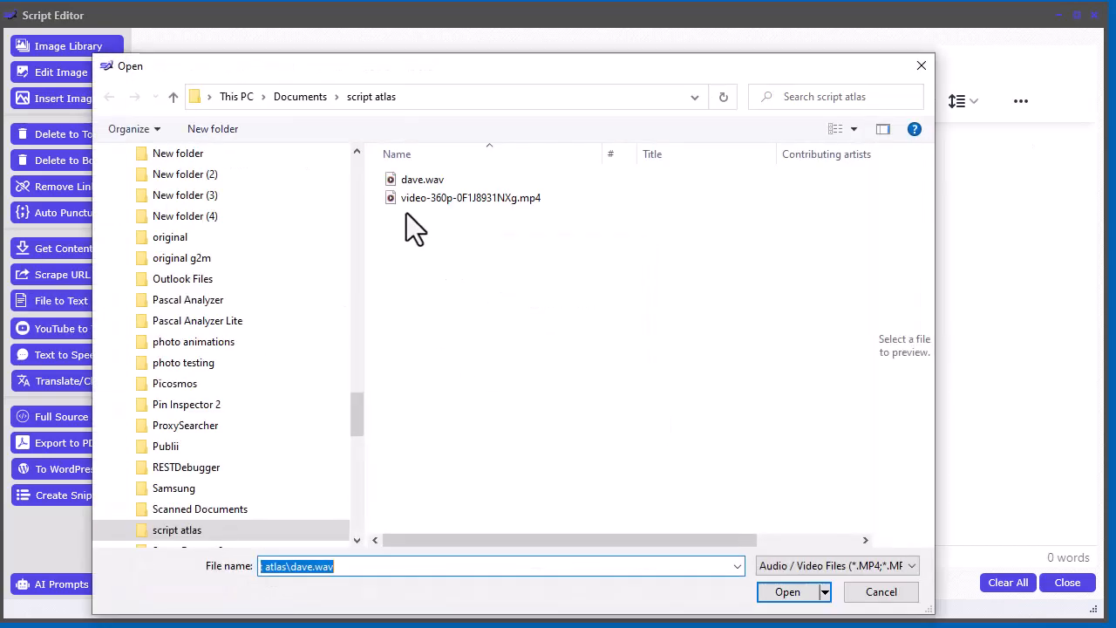
{"action": "left_click", "coordinate": [408, 197]}
{"action": "left_click", "coordinate": [789, 592]}
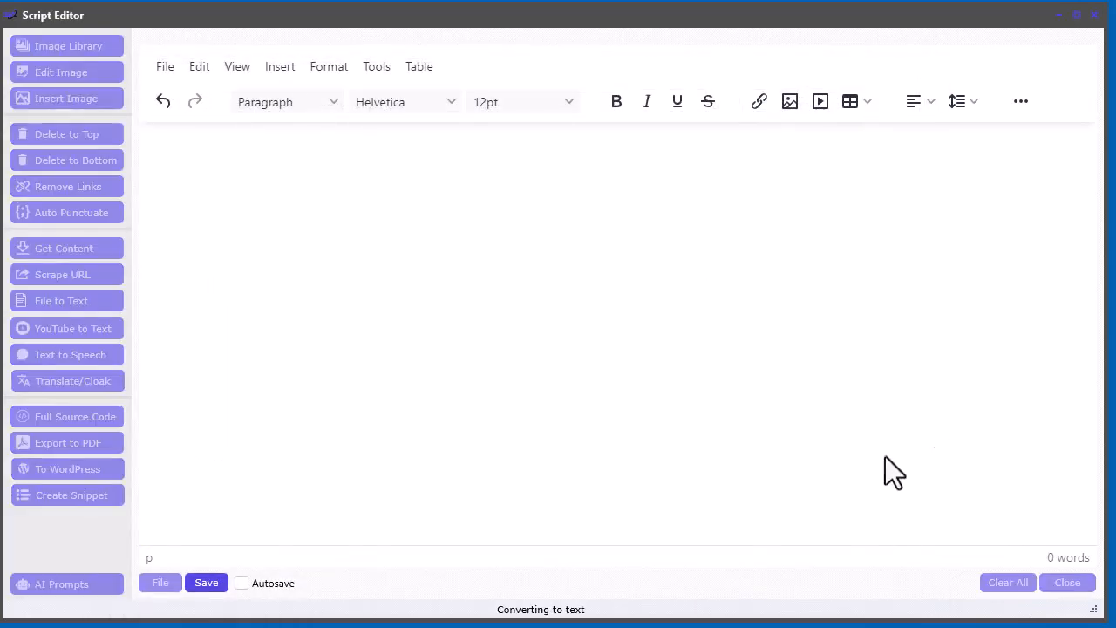
{"action": "left_click", "coordinate": [702, 302]}
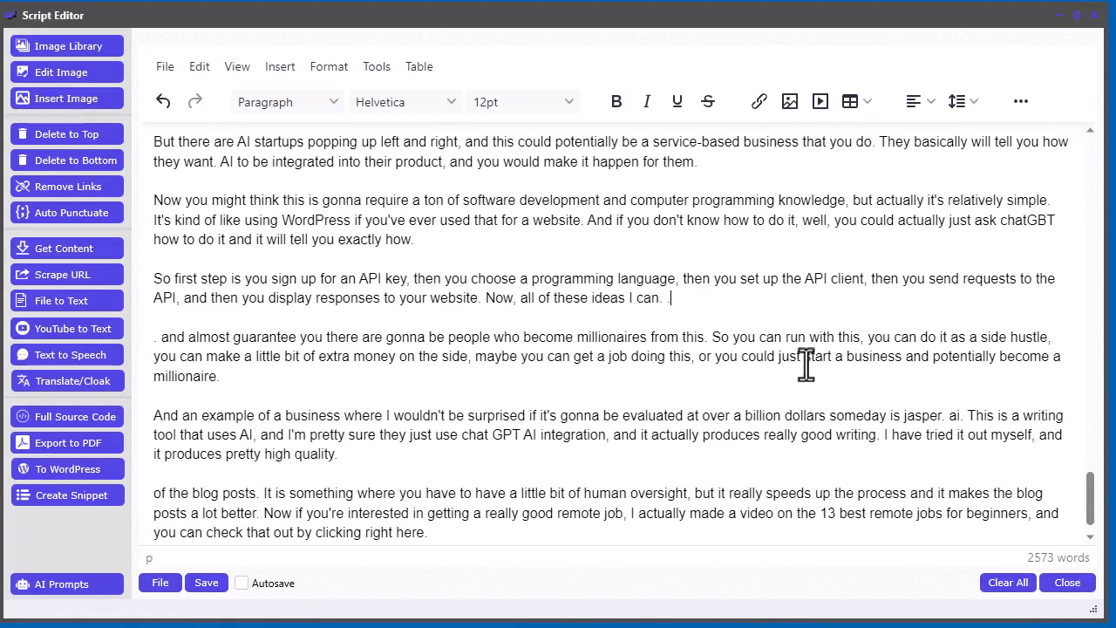
{"action": "left_click_drag", "start_coordinate": [1089, 505], "coordinate": [1087, 160]}
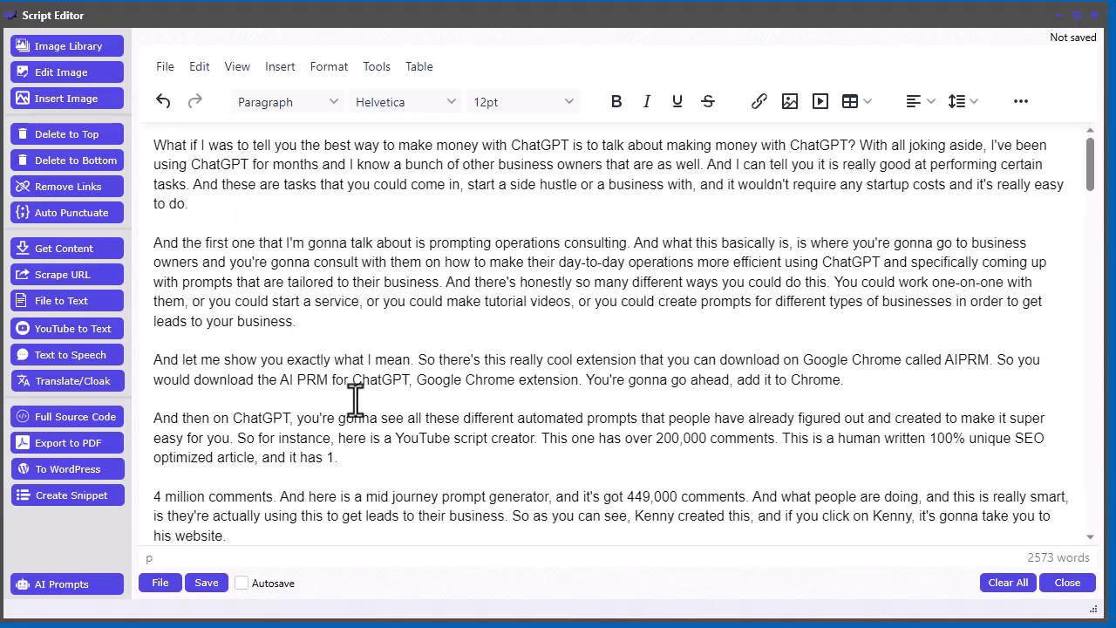
{"action": "scroll", "coordinate": [354, 405], "scroll_direction": "down", "scroll_amount": 4}
{"action": "scroll", "coordinate": [353, 406], "scroll_direction": "up", "scroll_amount": 4}
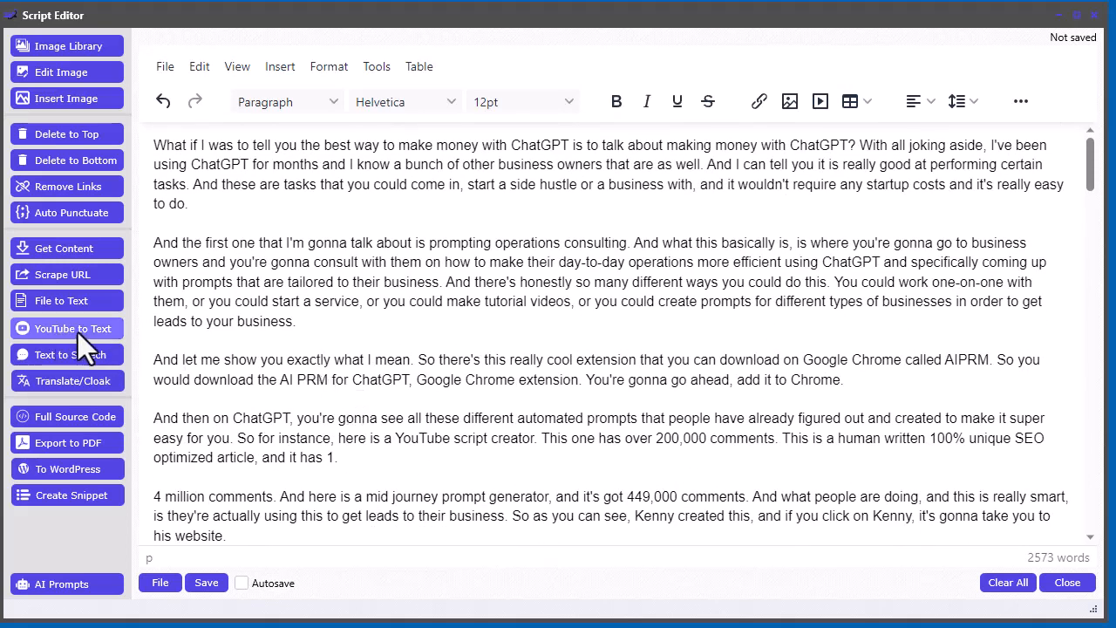
- View the YouTube to Text link prompt and dismiss it without converting a video
{"action": "left_click", "coordinate": [49, 332]}
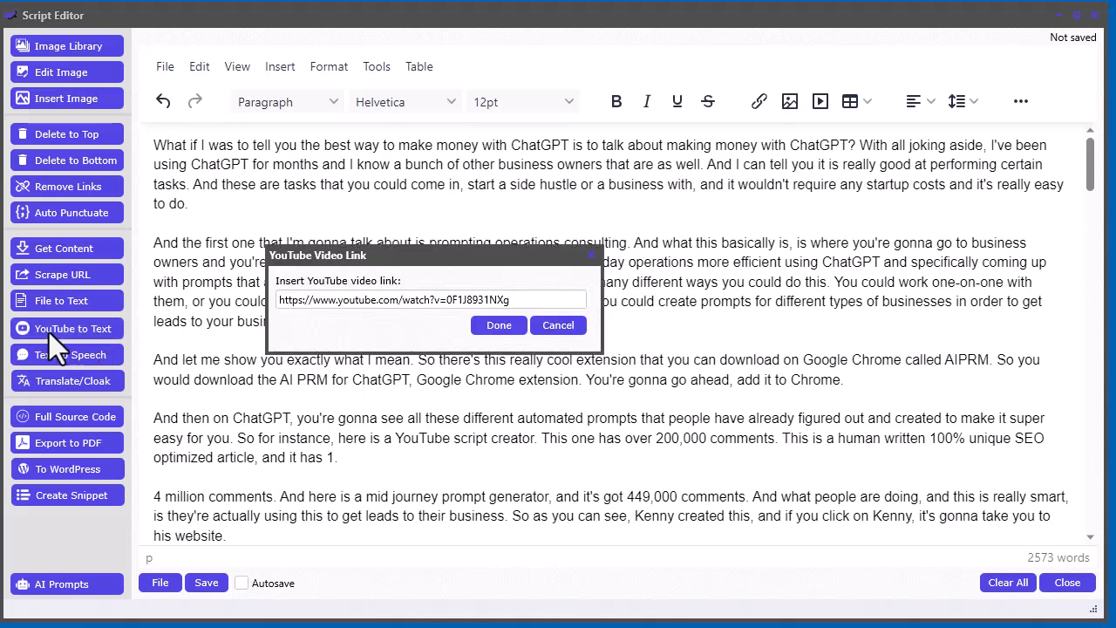
{"action": "left_click", "coordinate": [558, 325]}
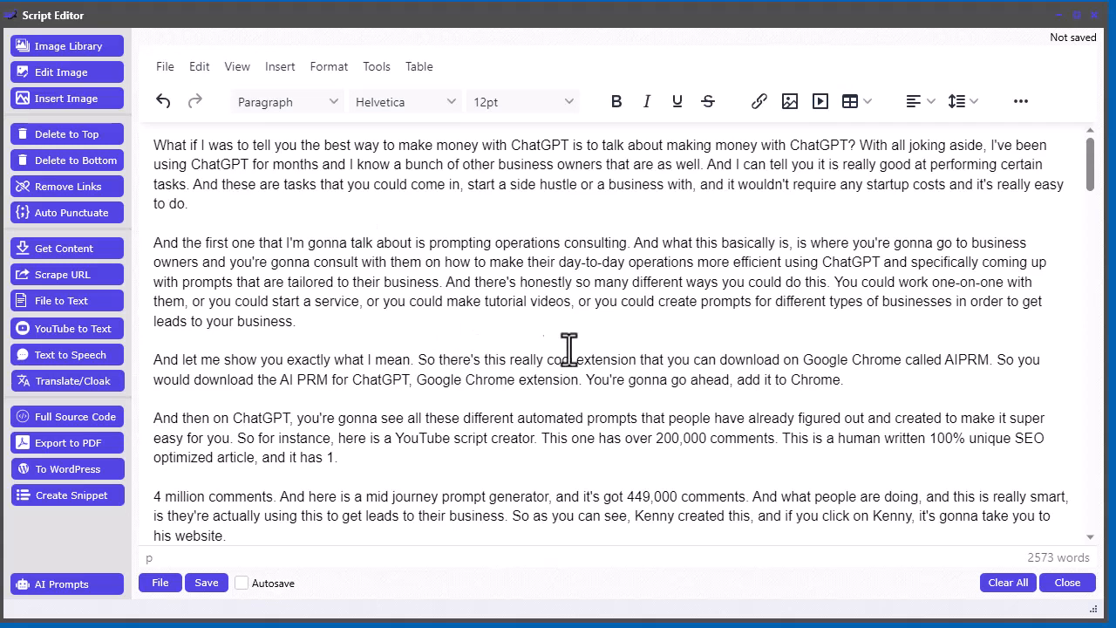
{"action": "scroll", "coordinate": [617, 359], "scroll_direction": "down", "scroll_amount": 1}
{"action": "scroll", "coordinate": [454, 343], "scroll_direction": "up", "scroll_amount": 1}
- Clear the editor content and switch the active speech-to-text service in the settings to Deepgram.com
{"action": "left_click", "coordinate": [1003, 583]}
{"action": "left_click", "coordinate": [539, 357]}
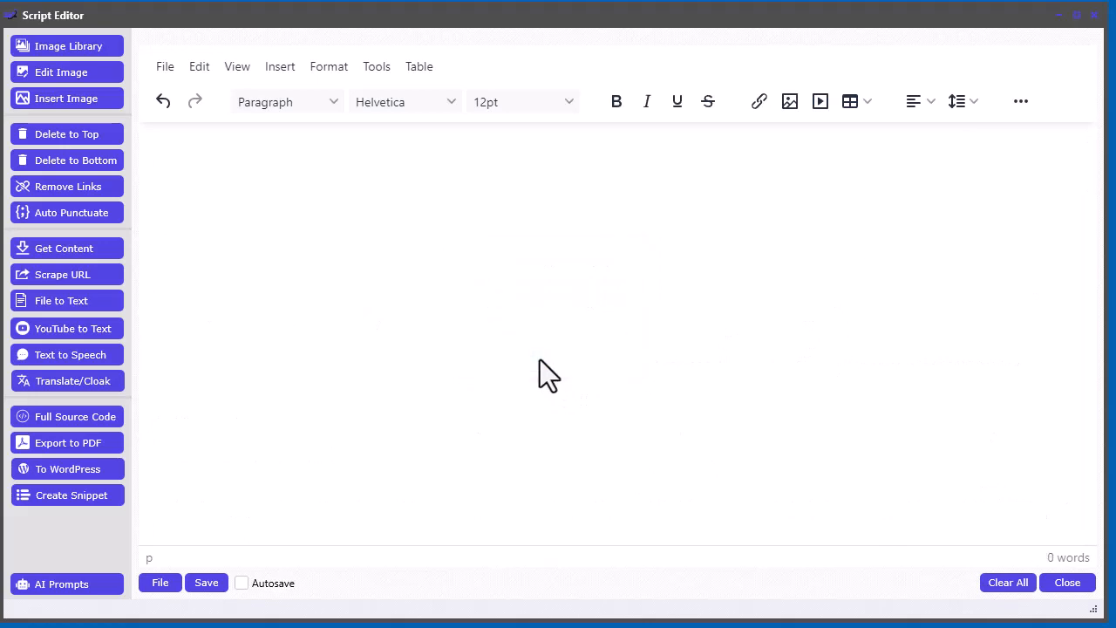
{"action": "double_click", "coordinate": [611, 25]}
{"action": "left_click", "coordinate": [593, 55]}
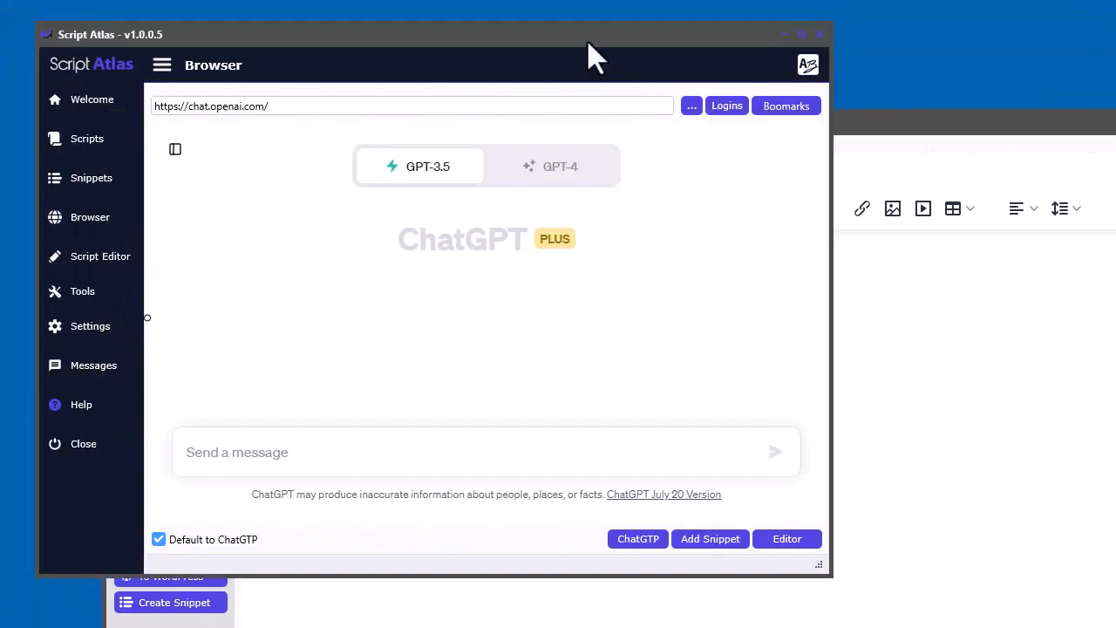
{"action": "left_click", "coordinate": [84, 330]}
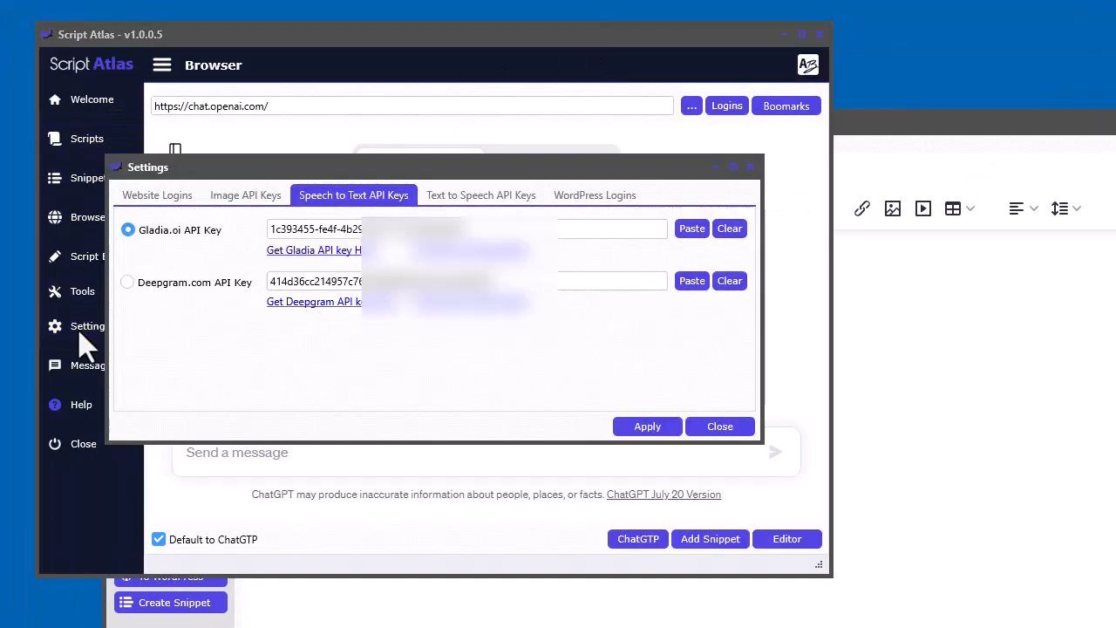
{"action": "left_click", "coordinate": [128, 282]}
{"action": "left_click", "coordinate": [647, 426]}
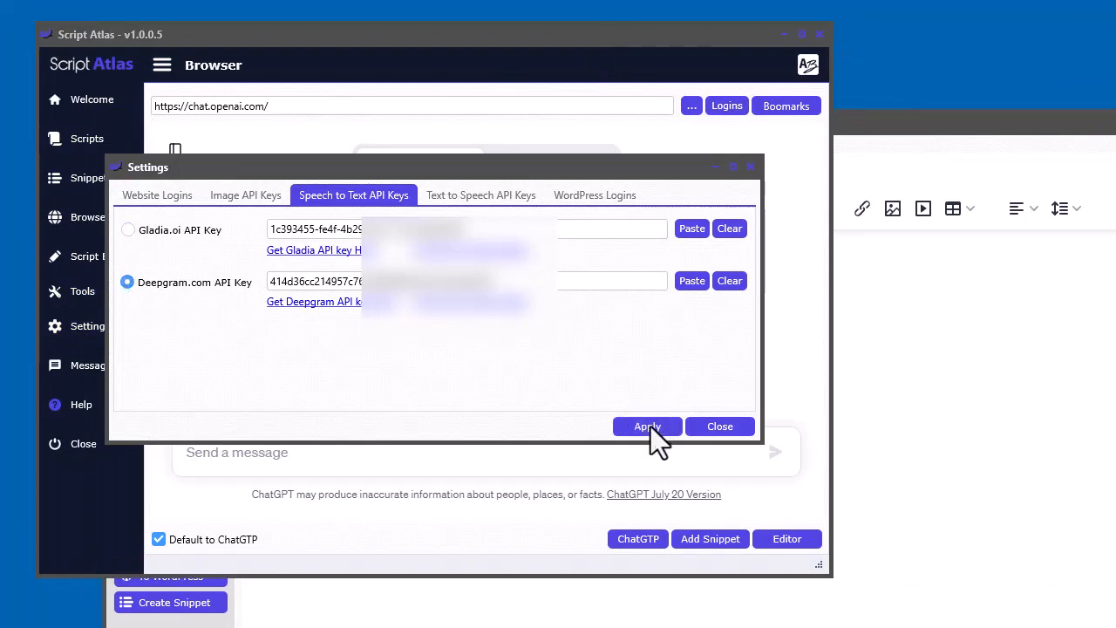
- Return to the Script Editor and convert dave.wav to text using Deepgram
{"action": "left_click_drag", "start_coordinate": [953, 126], "coordinate": [853, 21]}
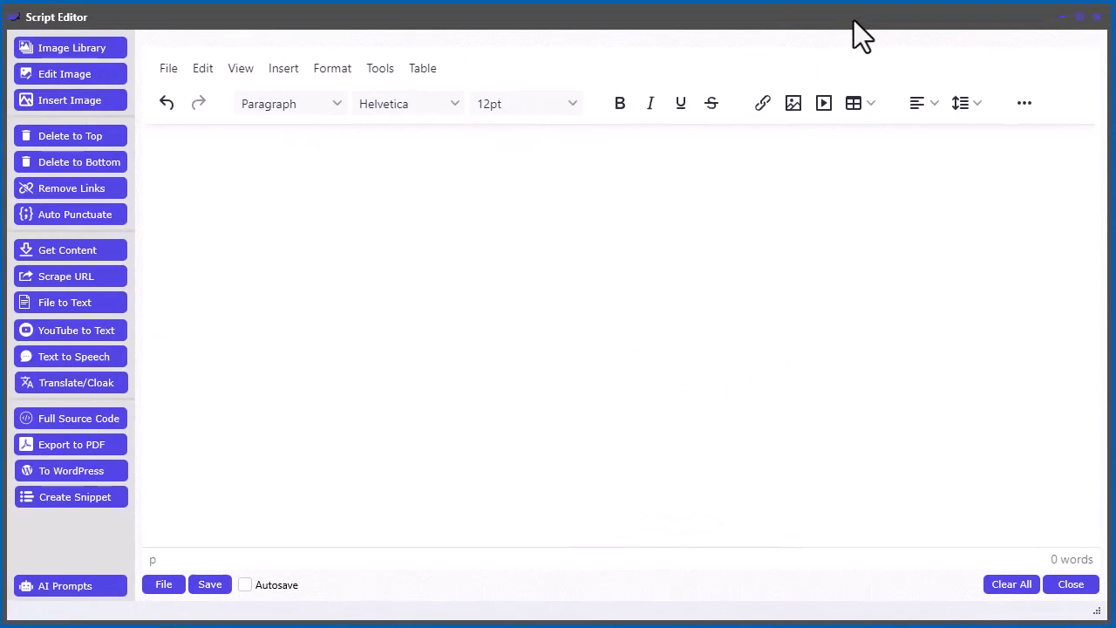
{"action": "left_click", "coordinate": [85, 302]}
{"action": "left_click", "coordinate": [351, 157]}
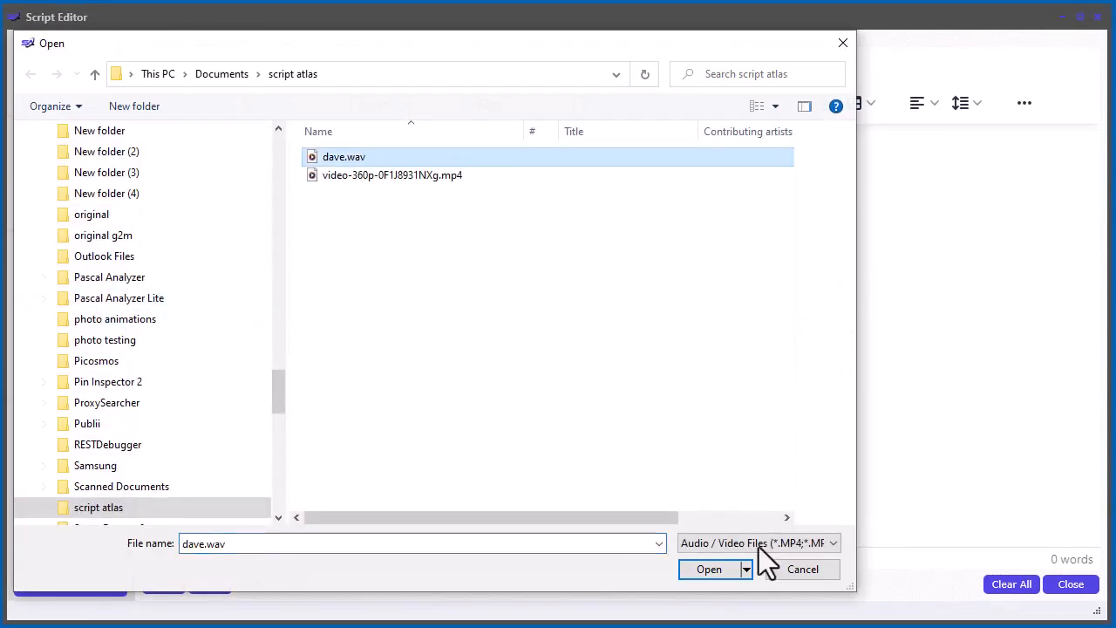
{"action": "left_click", "coordinate": [709, 568]}
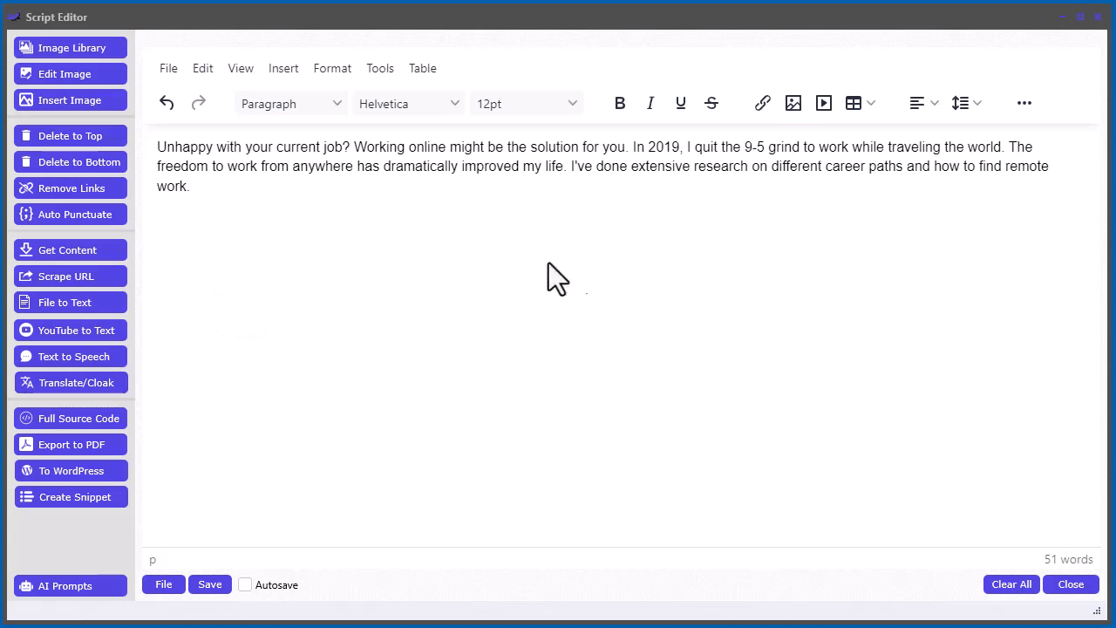
{"action": "left_click", "coordinate": [1012, 584]}
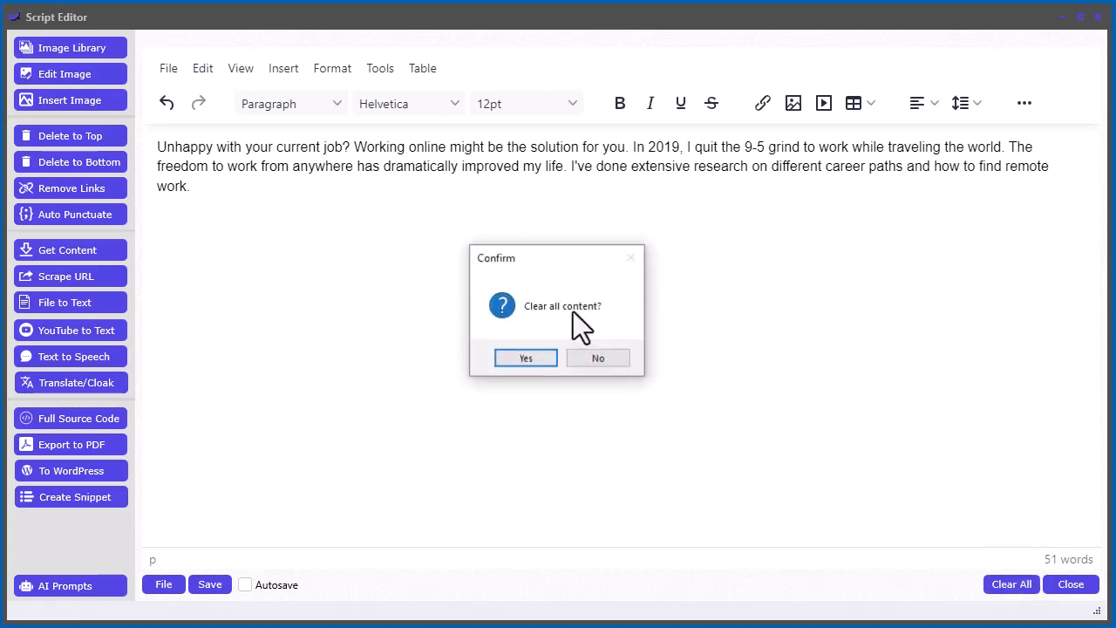
{"action": "left_click", "coordinate": [538, 366]}
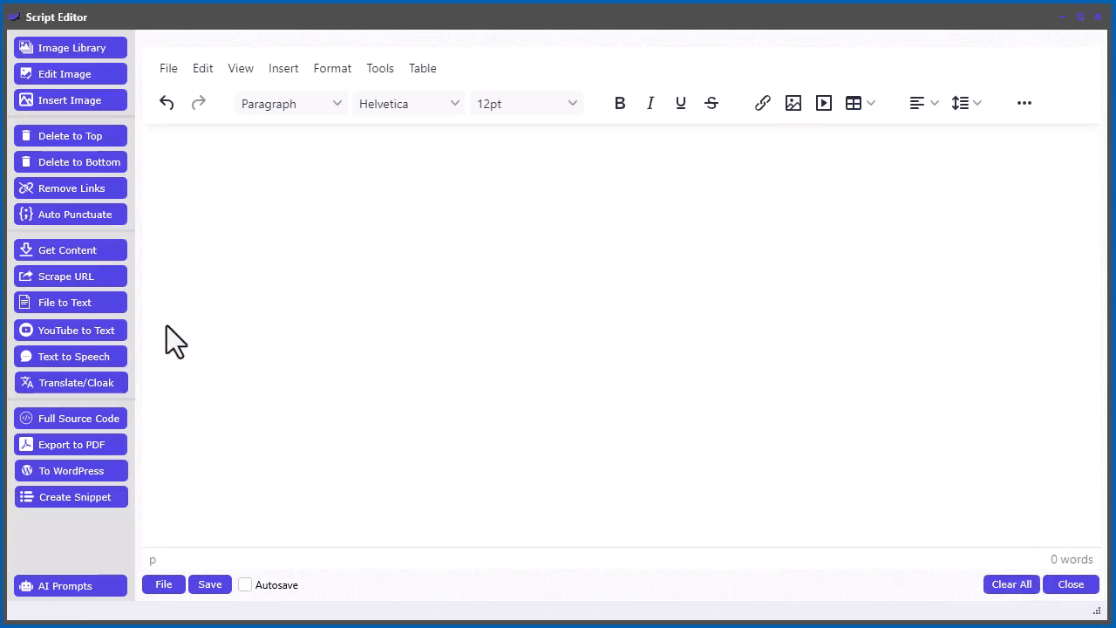
{"action": "left_click", "coordinate": [64, 332]}
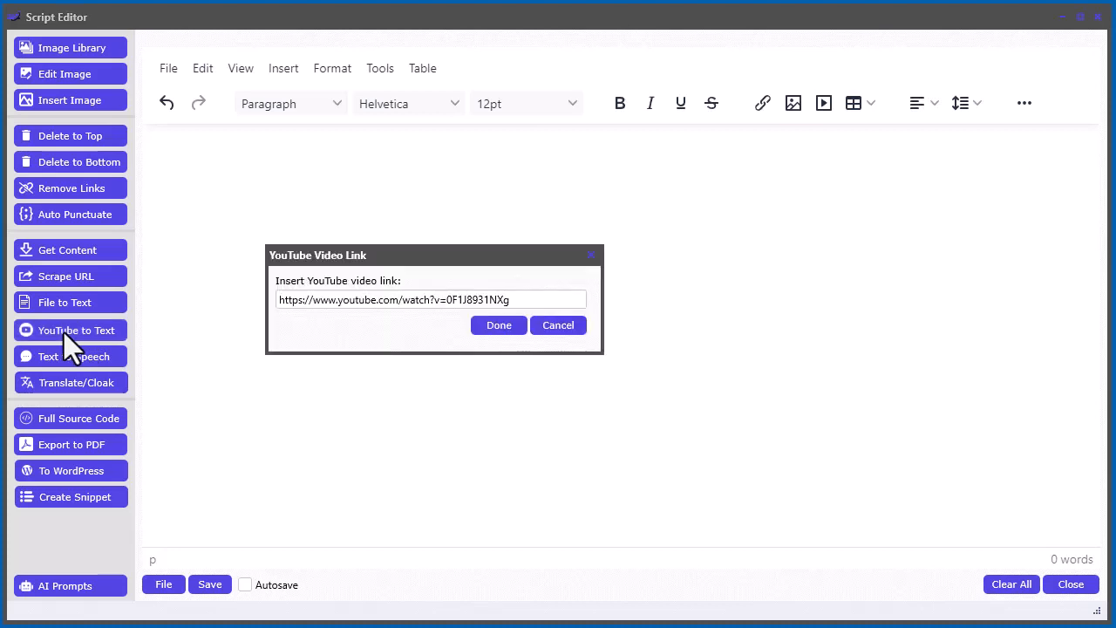
{"action": "left_click_drag", "start_coordinate": [563, 301], "coordinate": [252, 296]}
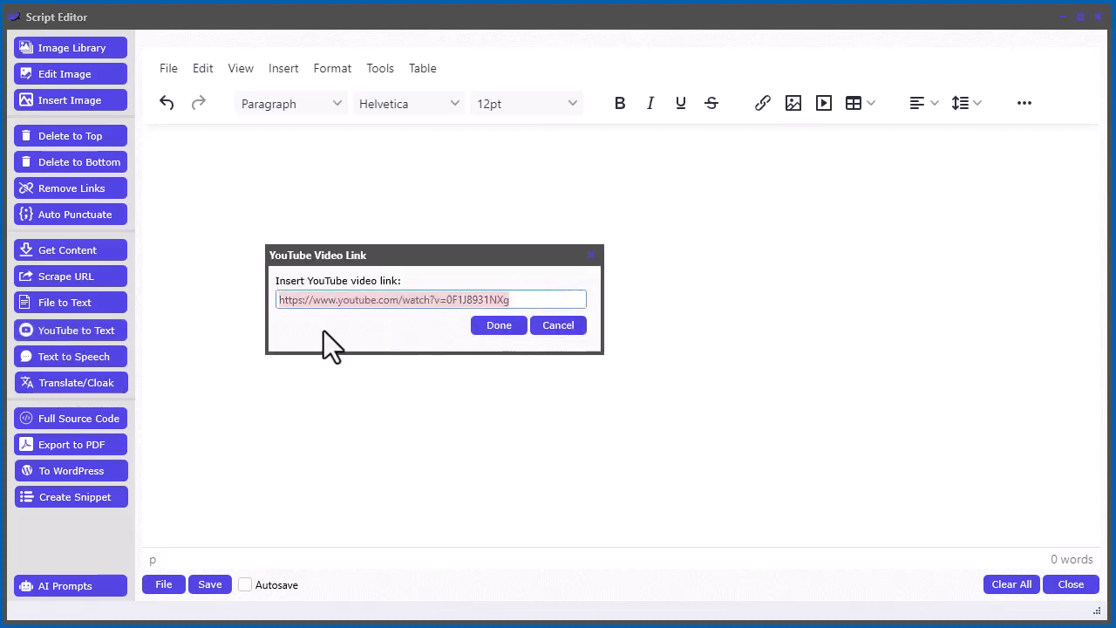
{"action": "left_click", "coordinate": [499, 328]}
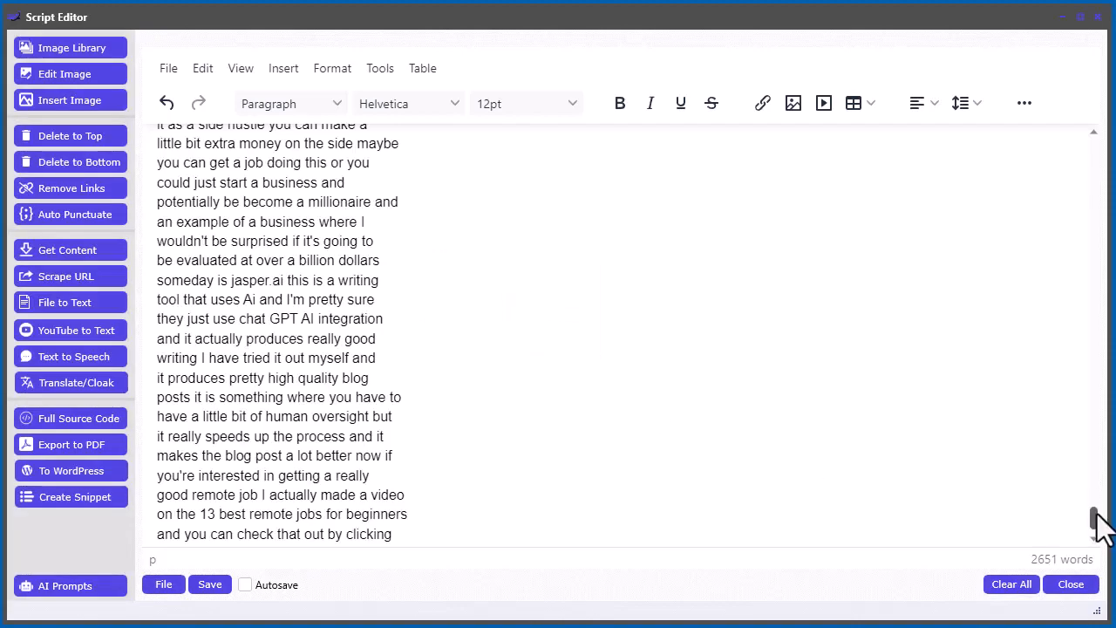
- Delete the video title line and the "Video Text:" heading from the start of the transcript
{"action": "left_click_drag", "start_coordinate": [1094, 513], "coordinate": [1095, 144]}
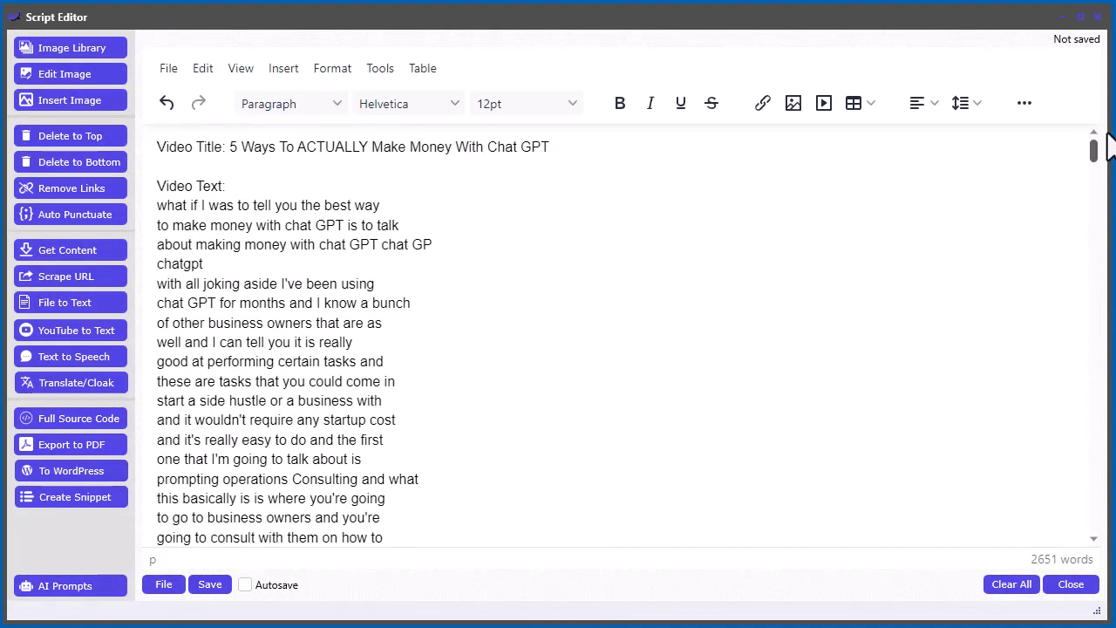
{"action": "left_click_drag", "start_coordinate": [240, 188], "coordinate": [155, 147]}
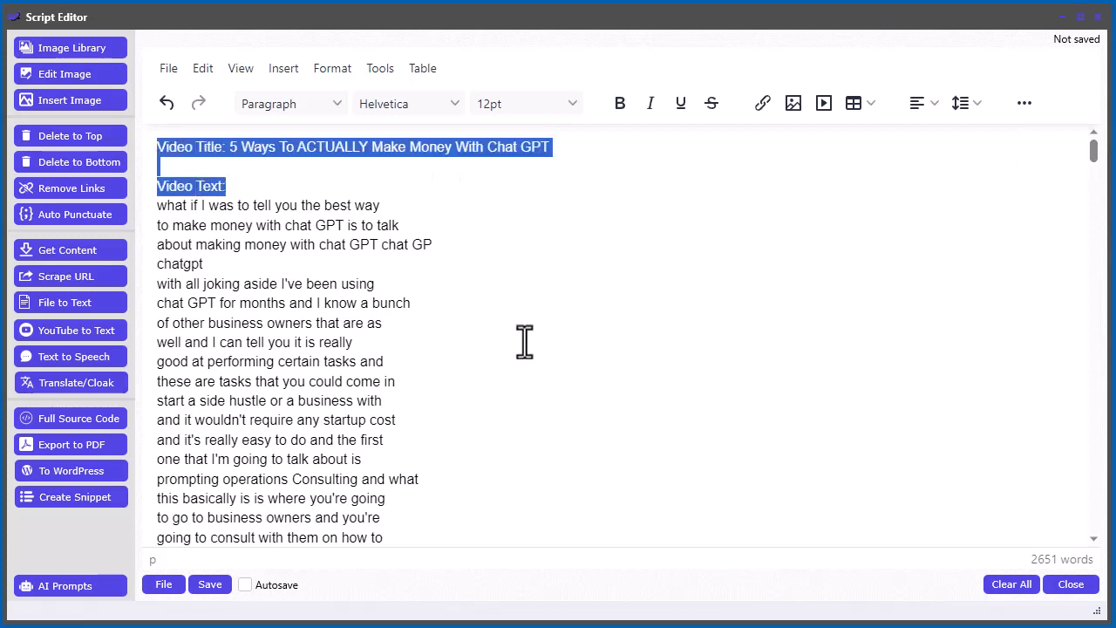
{"action": "key", "text": "BackSpace"}
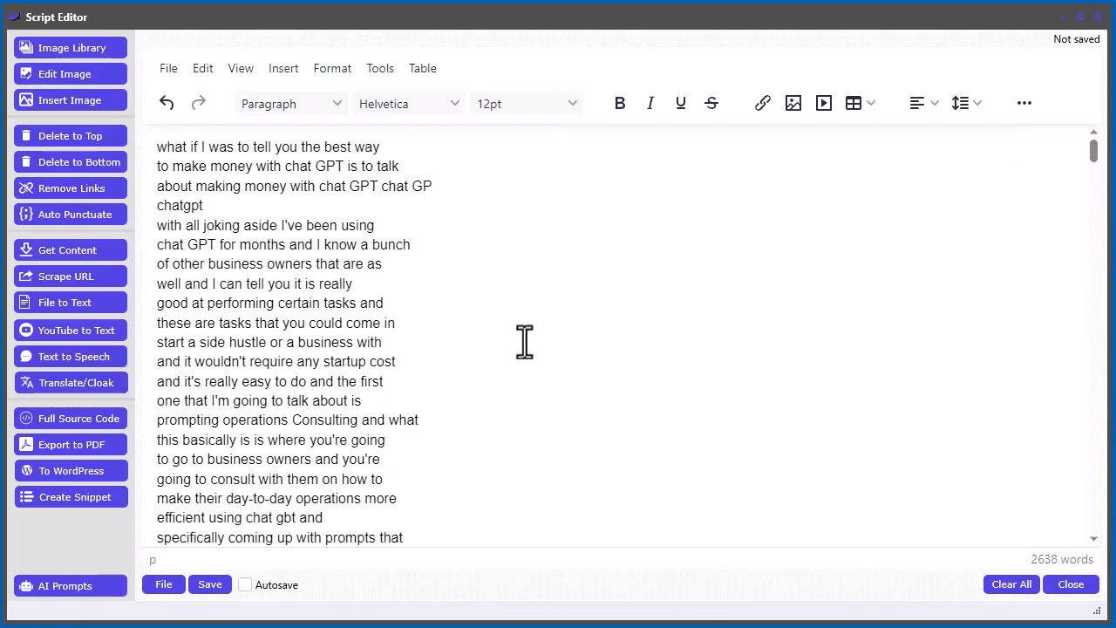
- Auto-punctuate the YouTube transcript and look over the resulting paragraphs
{"action": "scroll", "coordinate": [390, 378], "scroll_direction": "down", "scroll_amount": 2}
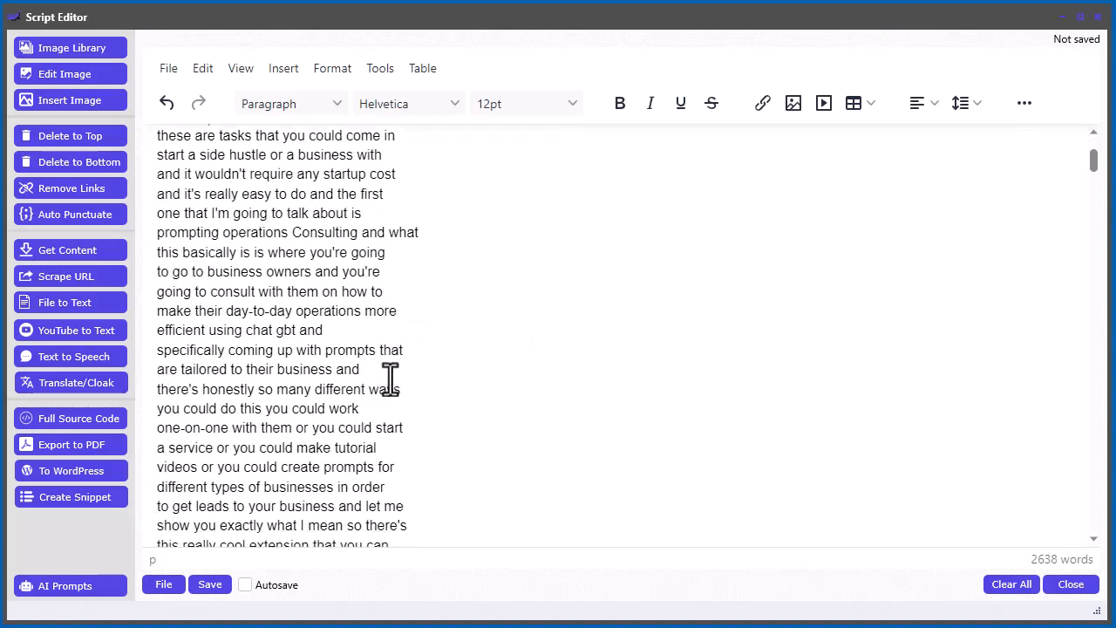
{"action": "scroll", "coordinate": [390, 378], "scroll_direction": "down", "scroll_amount": 4}
{"action": "scroll", "coordinate": [389, 378], "scroll_direction": "up", "scroll_amount": 6}
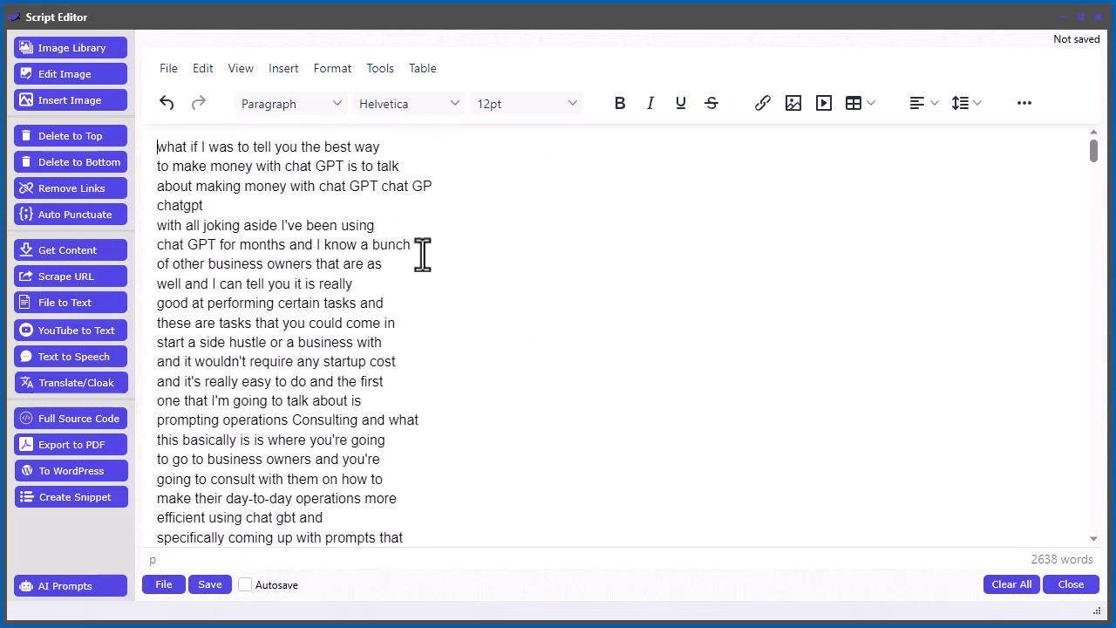
{"action": "left_click", "coordinate": [55, 216]}
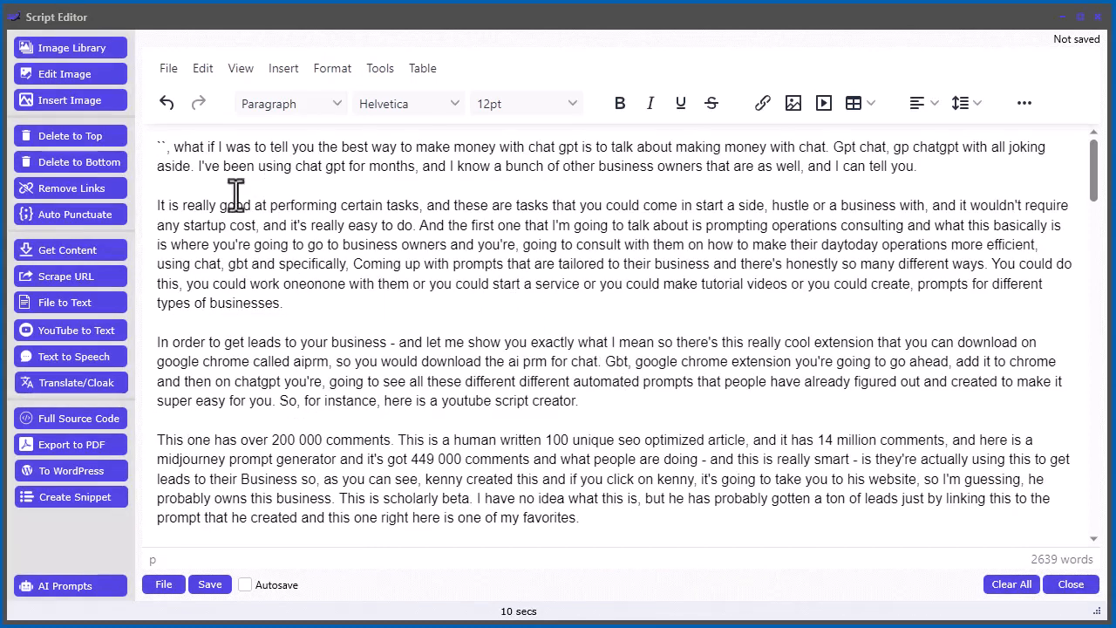
{"action": "scroll", "coordinate": [277, 233], "scroll_direction": "down", "scroll_amount": 3}
{"action": "scroll", "coordinate": [735, 256], "scroll_direction": "down", "scroll_amount": 3}
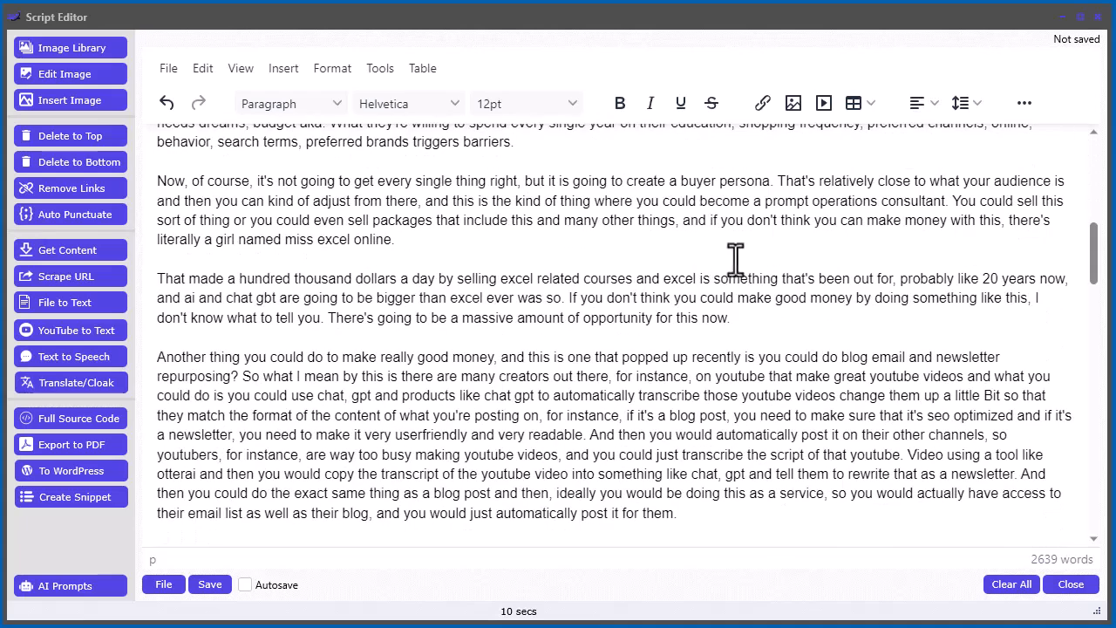
{"action": "scroll", "coordinate": [593, 304], "scroll_direction": "up", "scroll_amount": 6}
{"action": "scroll", "coordinate": [370, 262], "scroll_direction": "down", "scroll_amount": 2}
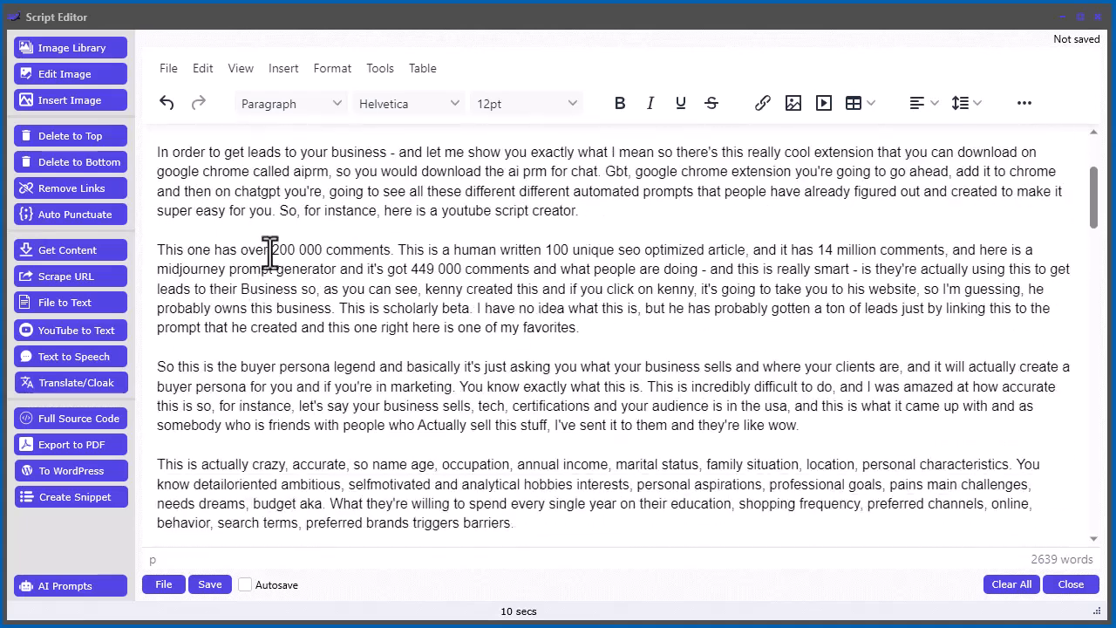
{"action": "scroll", "coordinate": [345, 319], "scroll_direction": "up", "scroll_amount": 3}
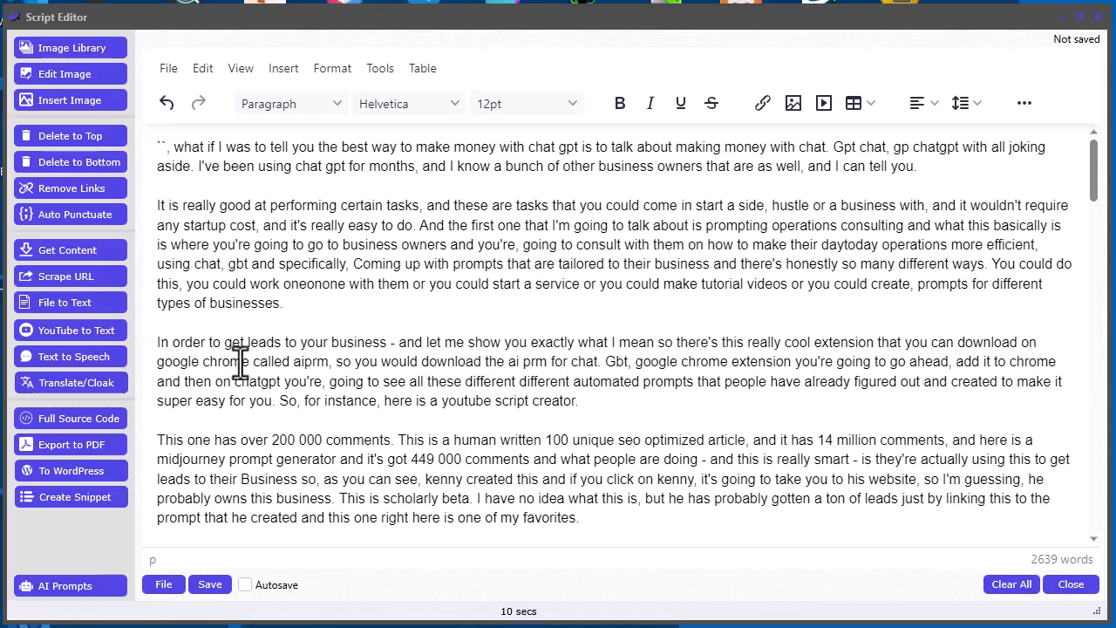
- Copy the video link from the YouTube to Text prompt and dismiss the prompt without converting
{"action": "left_click", "coordinate": [89, 330]}
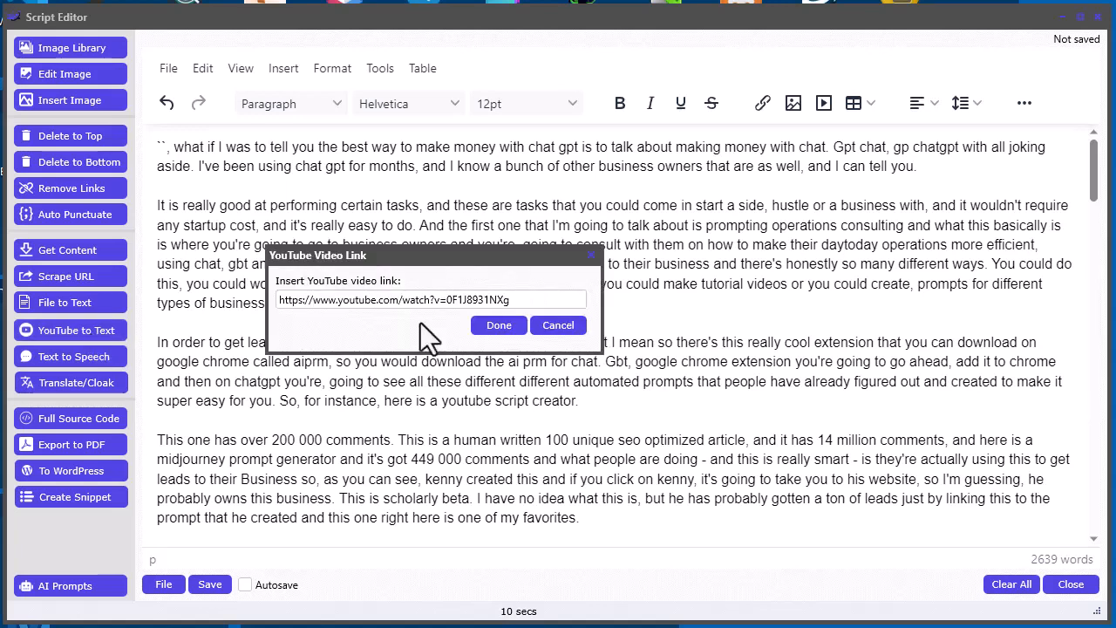
{"action": "left_click_drag", "start_coordinate": [513, 299], "coordinate": [275, 299]}
{"action": "key", "text": "ctrl+c"}
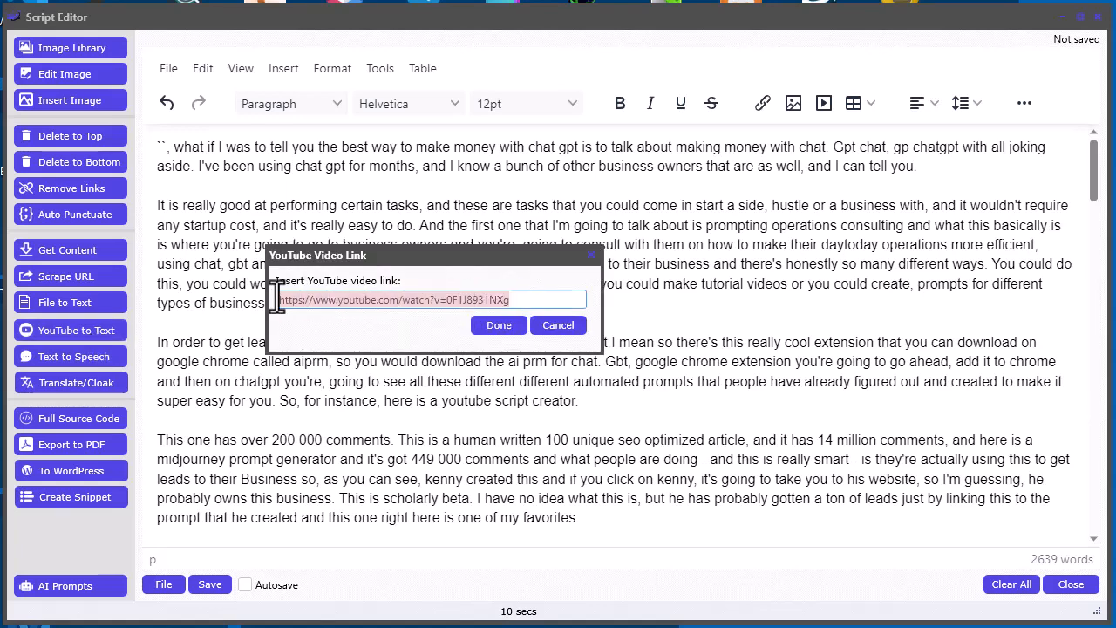
{"action": "left_click", "coordinate": [557, 325]}
{"action": "left_click_drag", "start_coordinate": [1115, 139], "coordinate": [545, 30]}
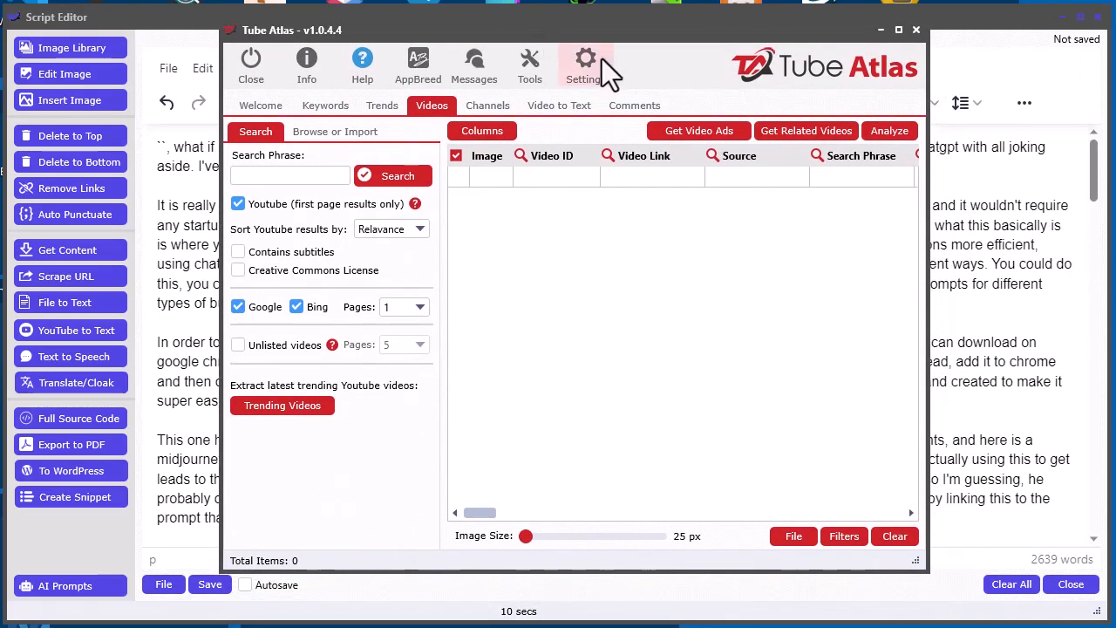
{"action": "left_click", "coordinate": [548, 70]}
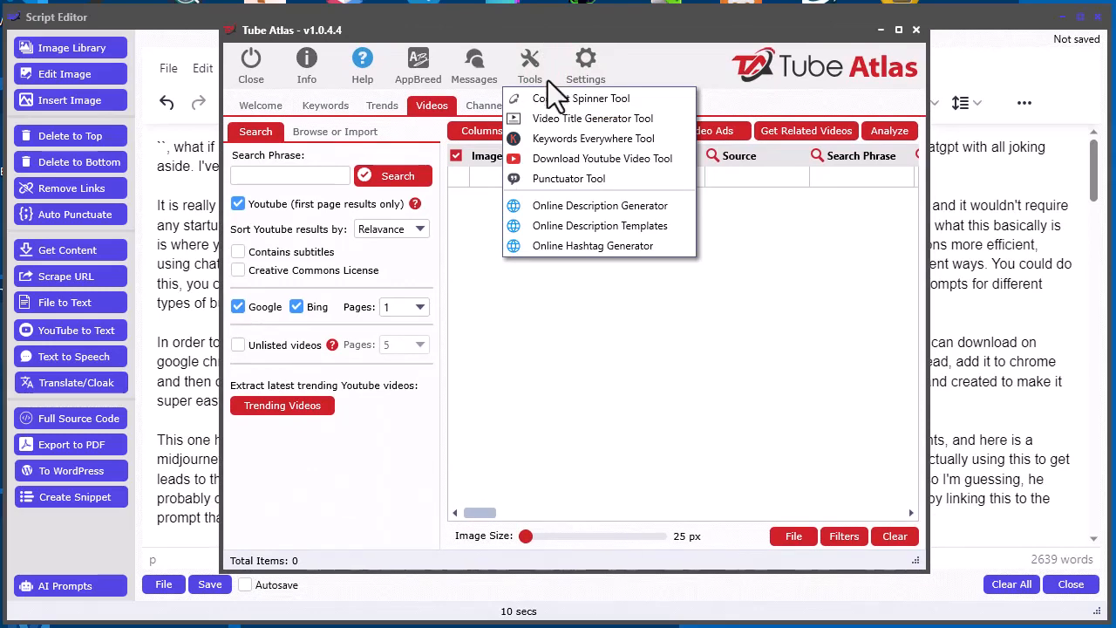
{"action": "left_click", "coordinate": [589, 163]}
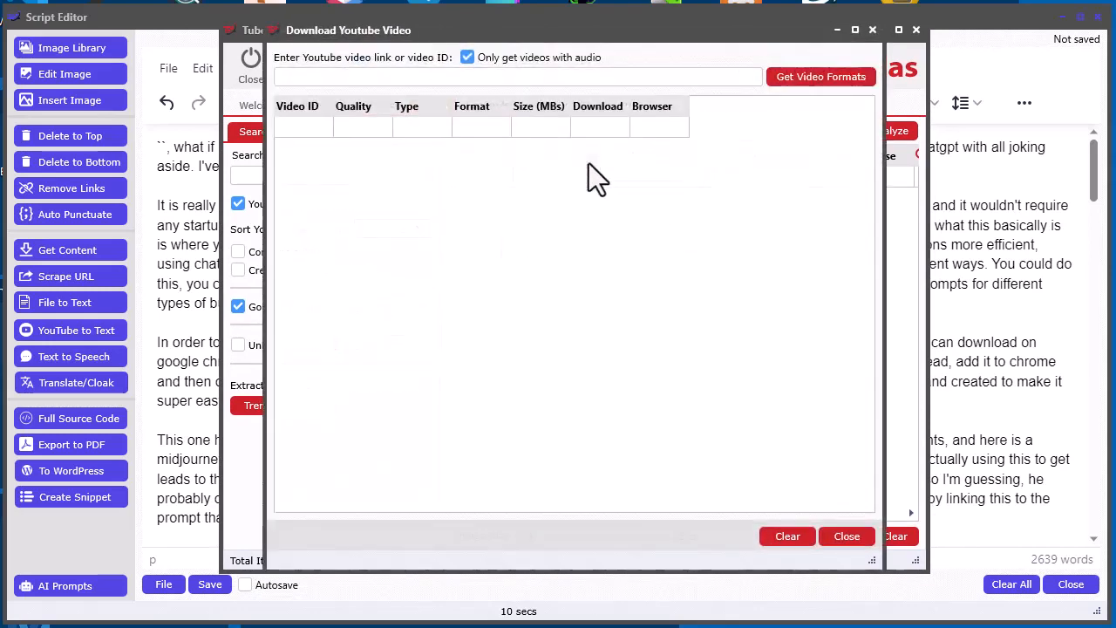
{"action": "left_click", "coordinate": [508, 80]}
{"action": "key", "text": "ctrl+v"}
{"action": "left_click", "coordinate": [821, 77]}
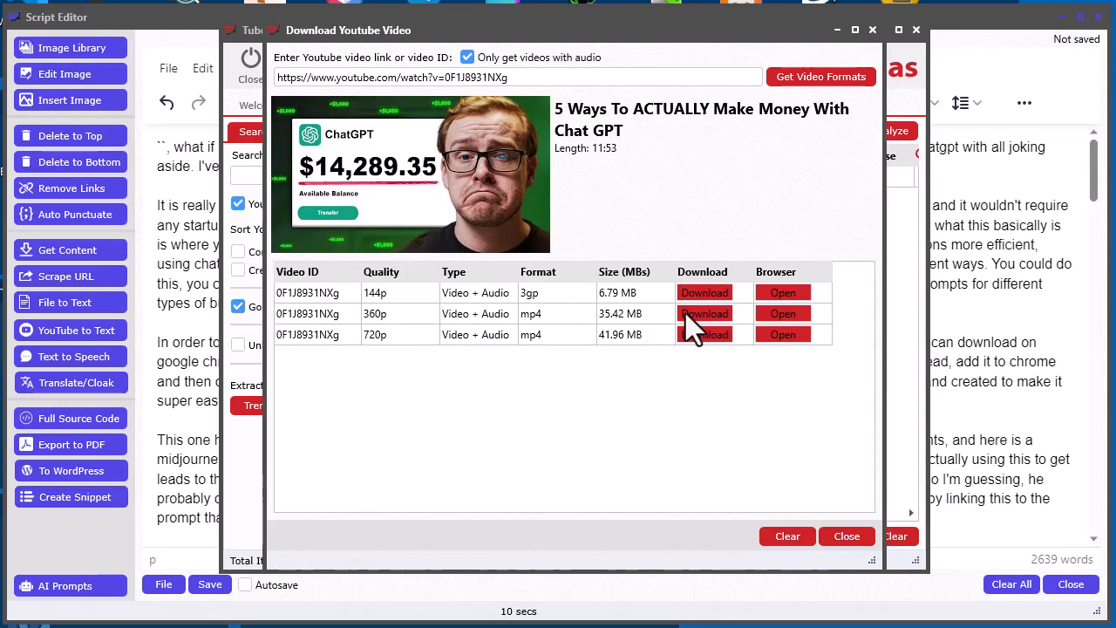
- Close the YouTube download tool and move the Tube Atlas window off the screen, clear of the Script Editor
{"action": "left_click", "coordinate": [862, 536]}
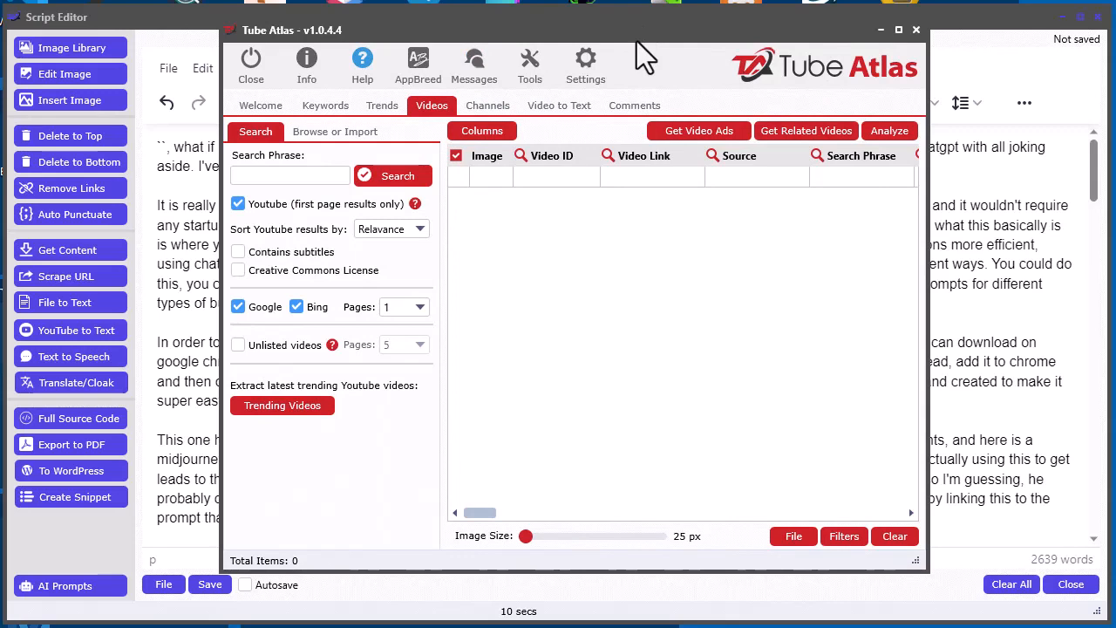
{"action": "left_click_drag", "start_coordinate": [637, 34], "coordinate": [681, 44]}
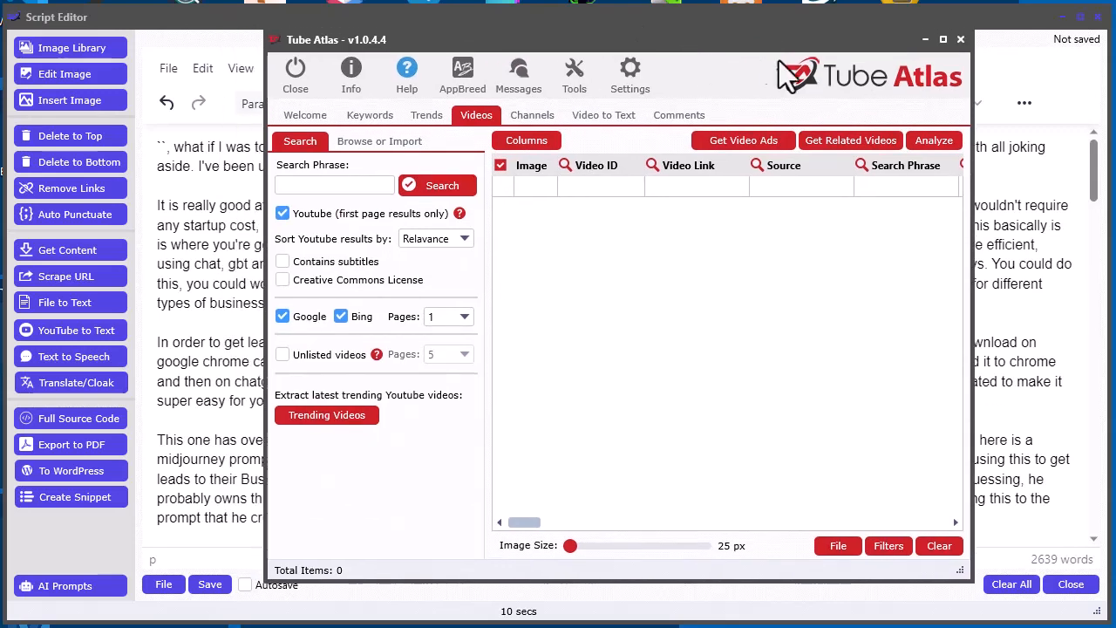
{"action": "left_click_drag", "start_coordinate": [691, 40], "coordinate": [1115, 68]}
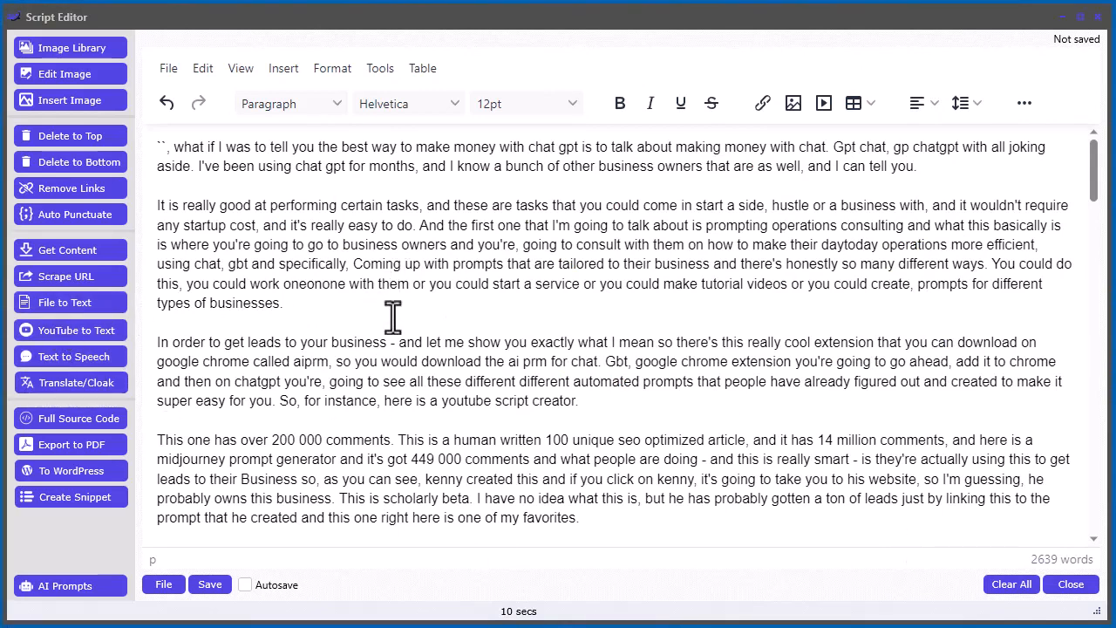
{"action": "left_click", "coordinate": [519, 363]}
{"action": "scroll", "coordinate": [587, 352], "scroll_direction": "down", "scroll_amount": 1}
{"action": "scroll", "coordinate": [587, 353], "scroll_direction": "up", "scroll_amount": 1}
{"action": "scroll", "coordinate": [430, 302], "scroll_direction": "down", "scroll_amount": 2}
{"action": "scroll", "coordinate": [566, 320], "scroll_direction": "up", "scroll_amount": 2}
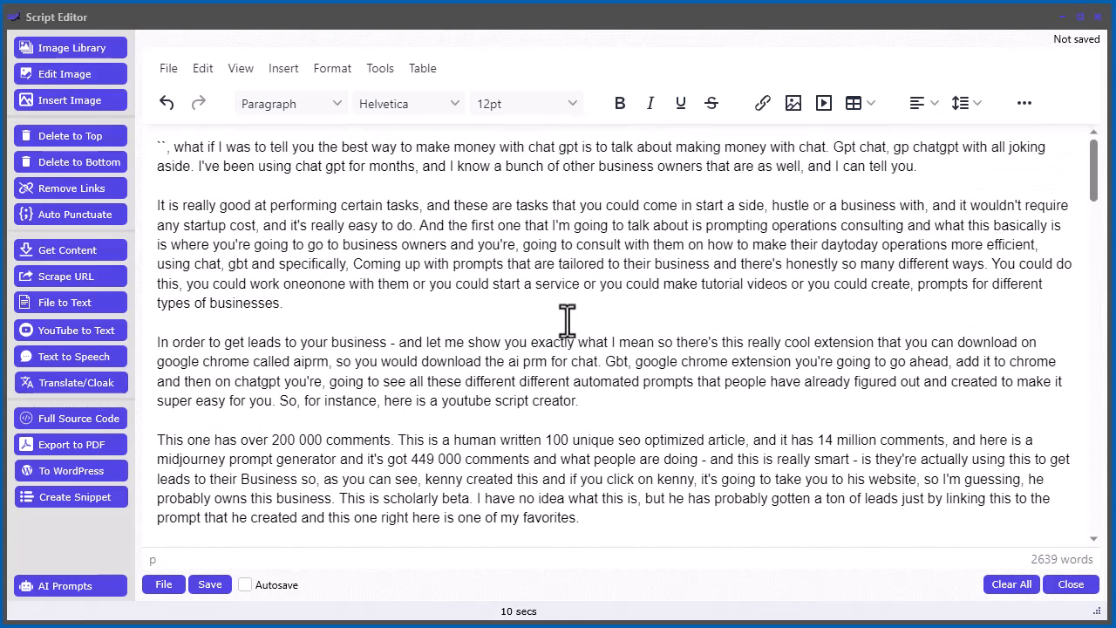